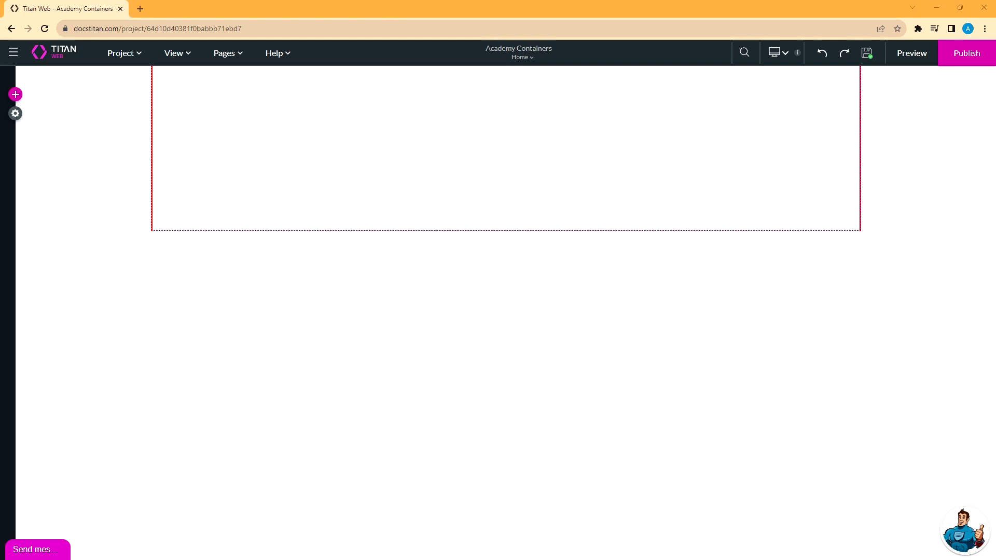
# Step: Place a section container in the strip and widen it to span a bit over a third of the strip
pyautogui.click(16, 94)
pyautogui.click(30, 294)
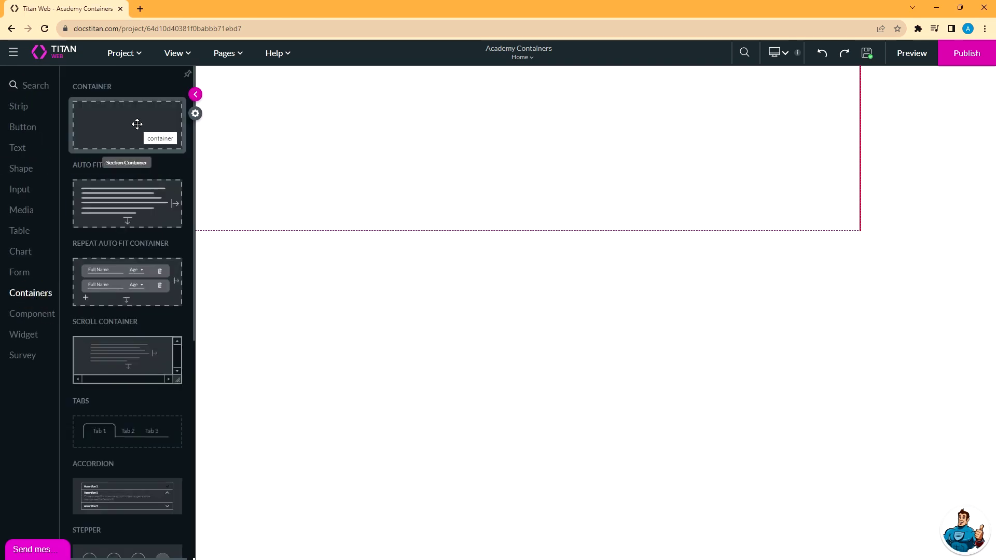
pyautogui.moveTo(137, 124); pyautogui.dragTo(268, 130)
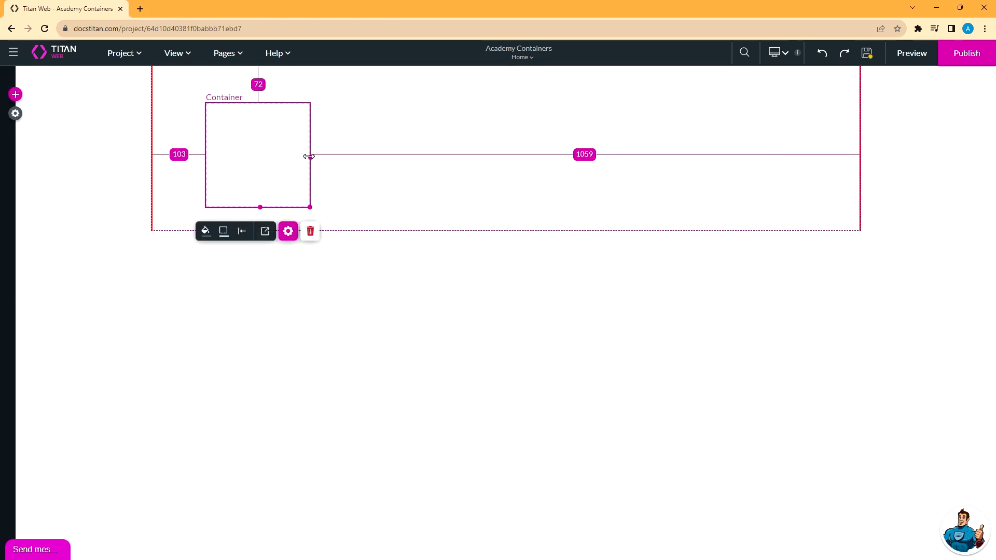
pyautogui.moveTo(309, 155); pyautogui.dragTo(489, 162)
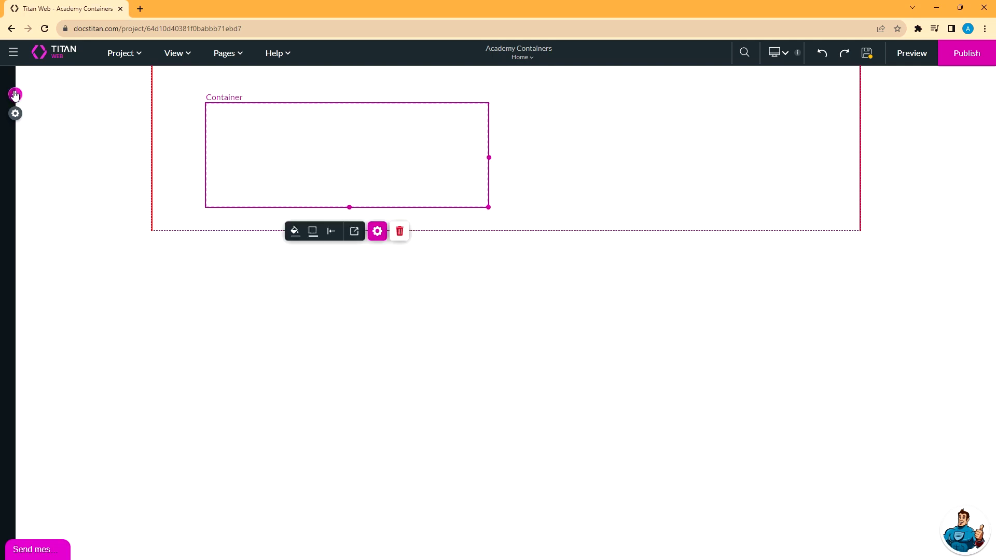
# Step: Add a text field and an email field below it inside the container
pyautogui.click(15, 94)
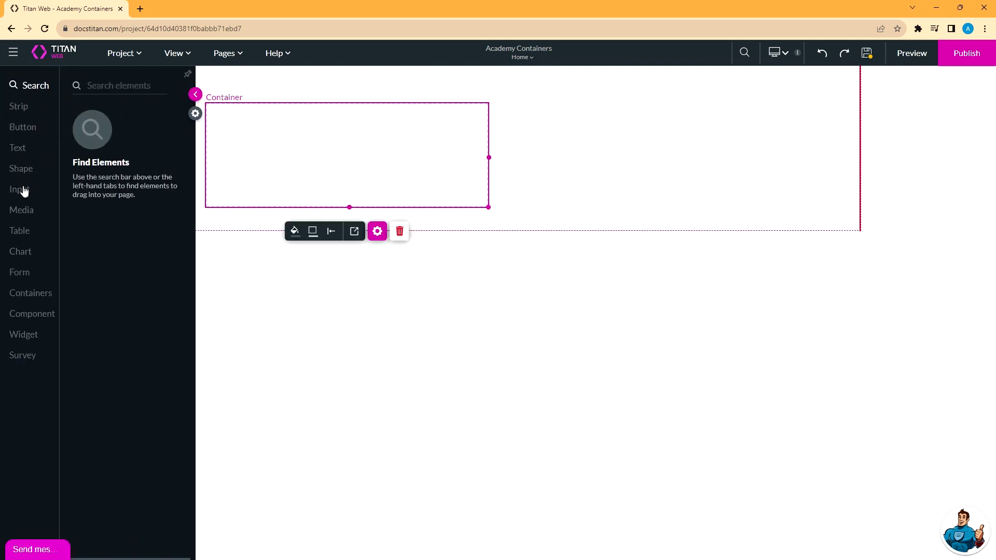
pyautogui.click(22, 187)
pyautogui.moveTo(125, 134); pyautogui.dragTo(256, 124)
pyautogui.click(25, 191)
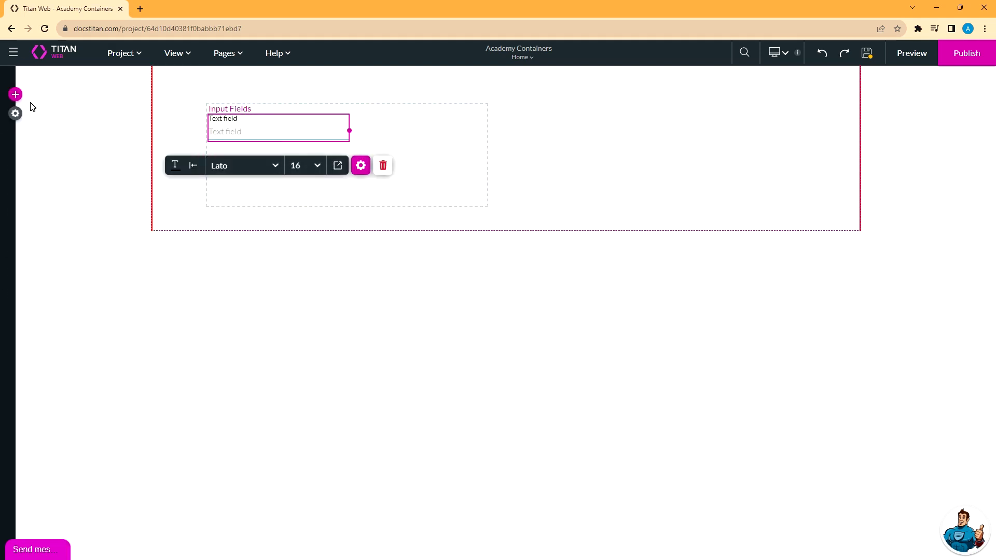
pyautogui.moveTo(35, 208)
pyautogui.click(20, 189)
pyautogui.moveTo(124, 253); pyautogui.dragTo(264, 166)
# Step: Add a Subhead text below the email field, fully inside the container
pyautogui.moveTo(15, 97)
pyautogui.click(18, 148)
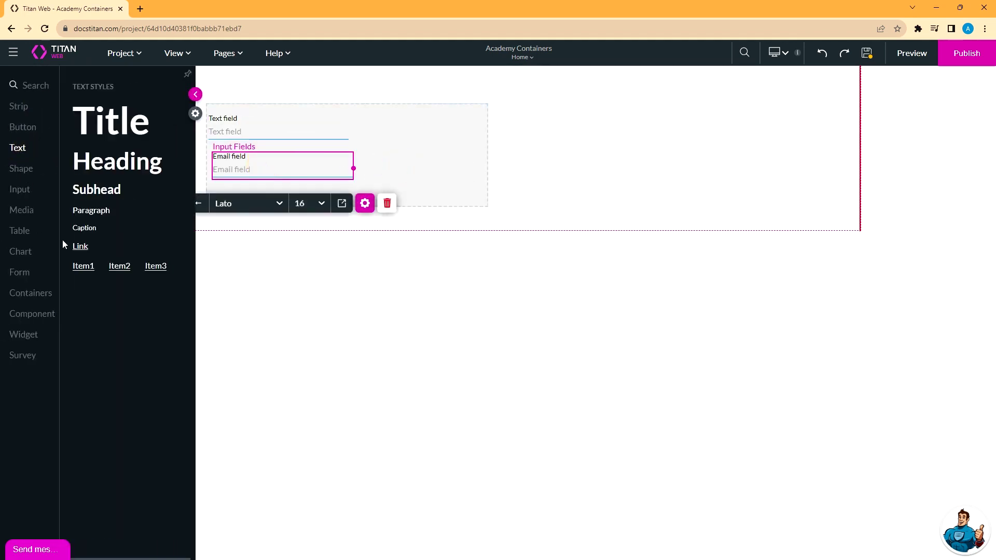
pyautogui.moveTo(103, 187); pyautogui.dragTo(246, 196)
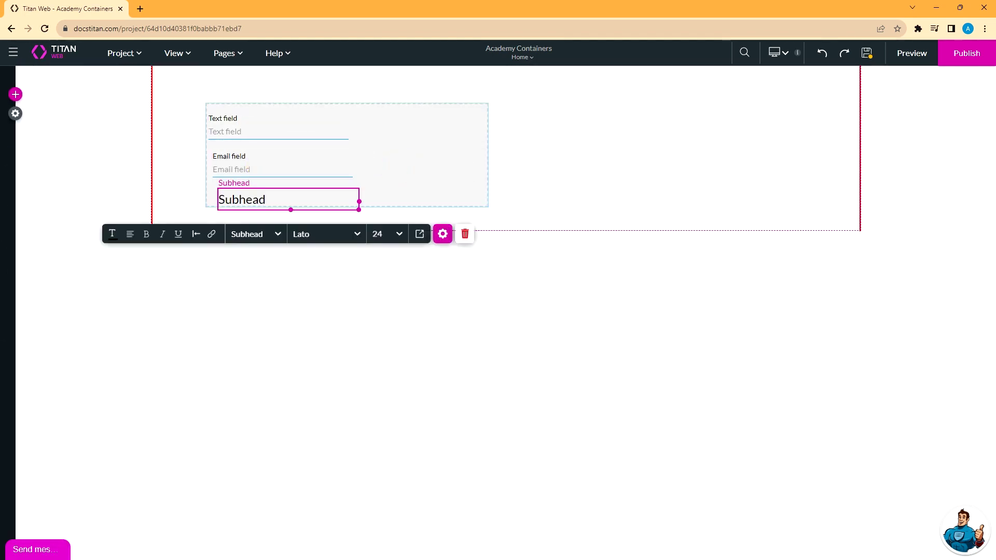
pyautogui.click(389, 204)
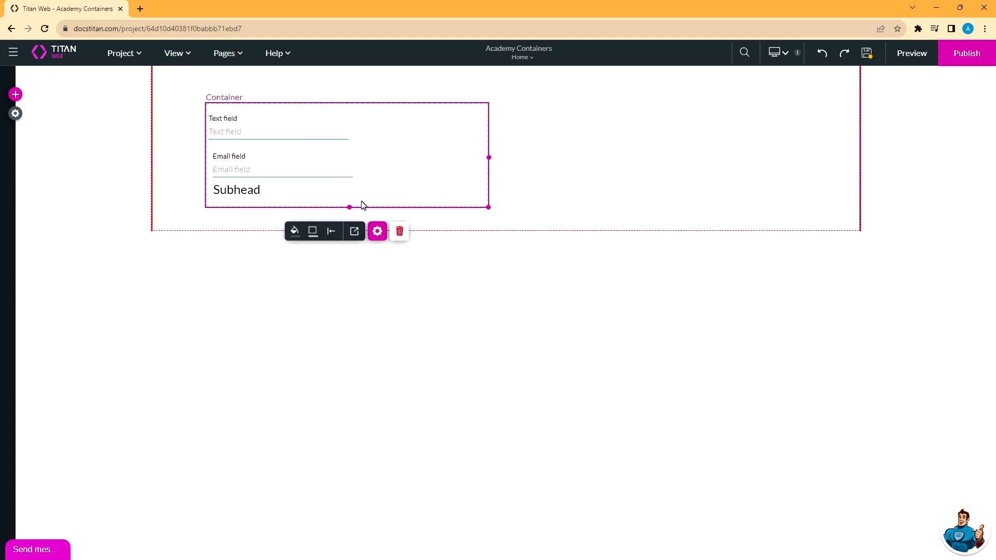
# Step: Reposition the email field and the Subhead further right at different offsets inside the container
pyautogui.moveTo(320, 169); pyautogui.dragTo(384, 159)
pyautogui.moveTo(215, 179); pyautogui.dragTo(242, 183)
pyautogui.click(213, 171)
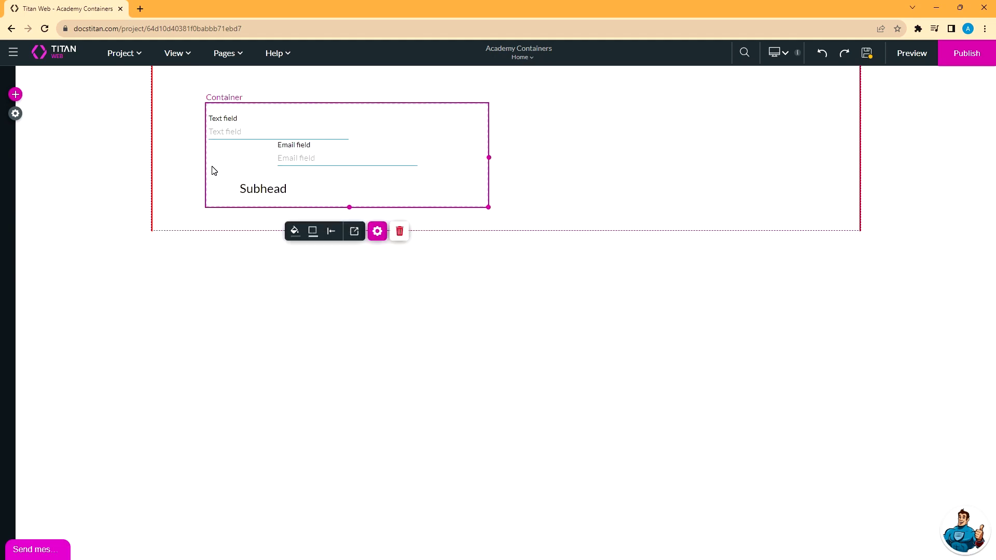
# Step: Style the container with a light red solid fill and a border weight of 10
pyautogui.click(355, 232)
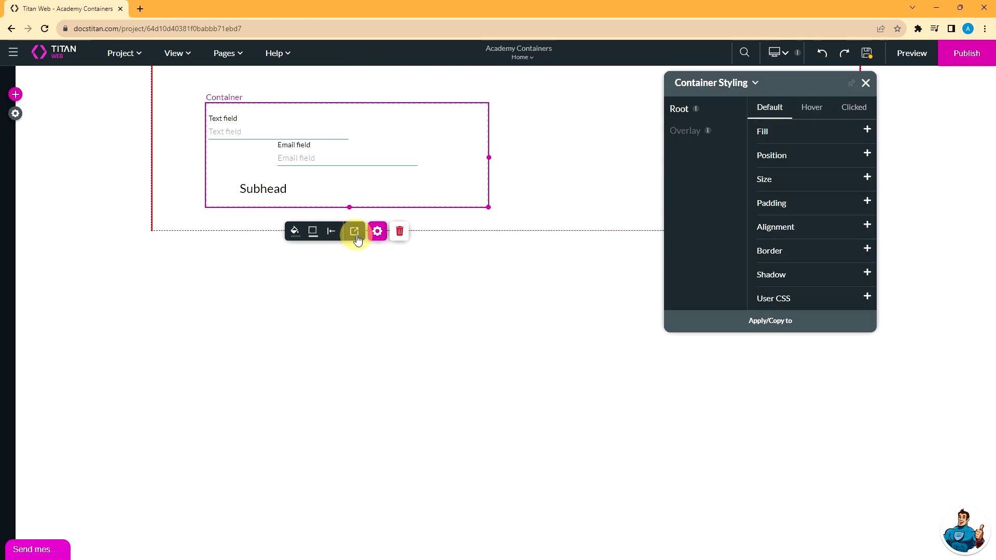
pyautogui.click(867, 132)
pyautogui.click(762, 149)
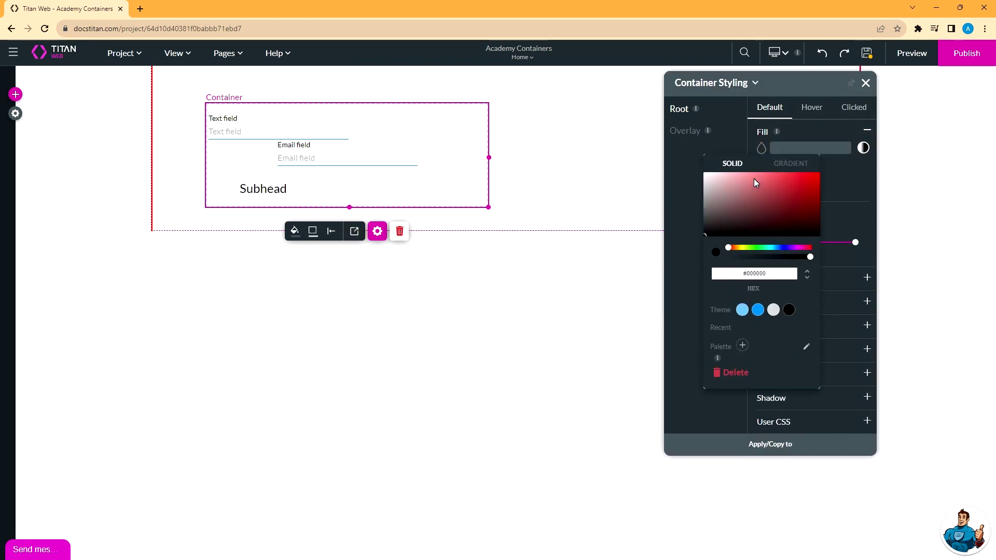
pyautogui.click(754, 178)
pyautogui.click(843, 374)
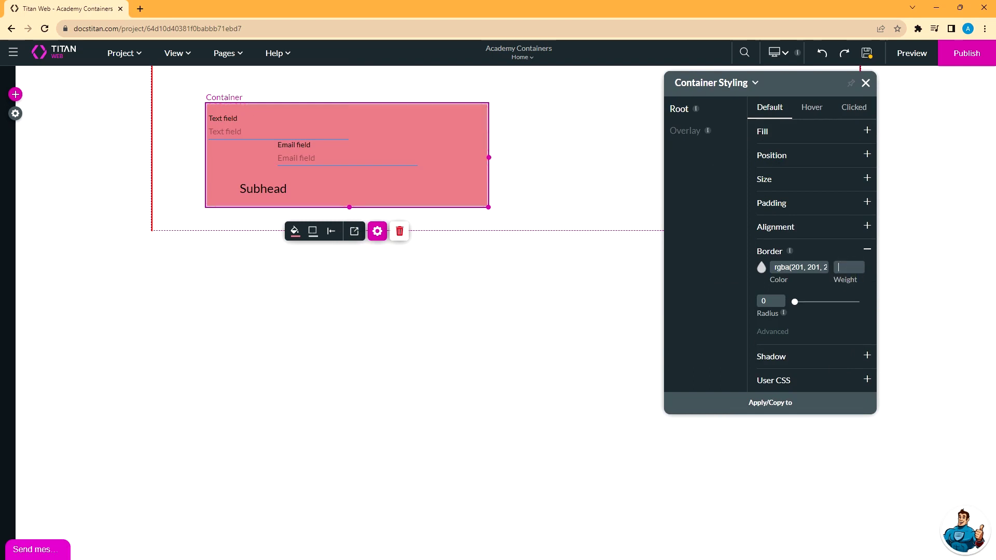
pyautogui.write('10')
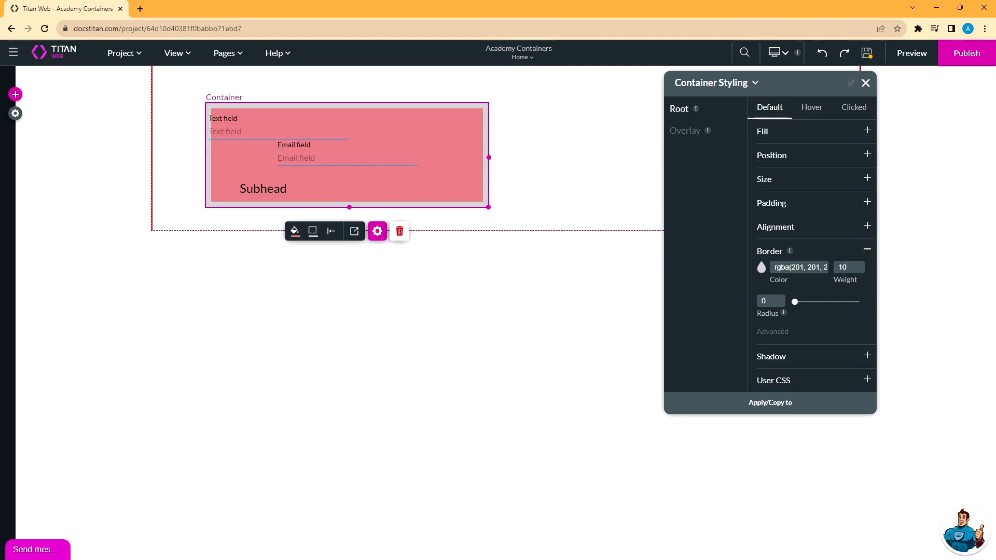
# Step: Move the whole container with its elements up and left, closer to the strip's left edge
pyautogui.moveTo(207, 170); pyautogui.dragTo(179, 137)
pyautogui.click(312, 173)
pyautogui.click(178, 137)
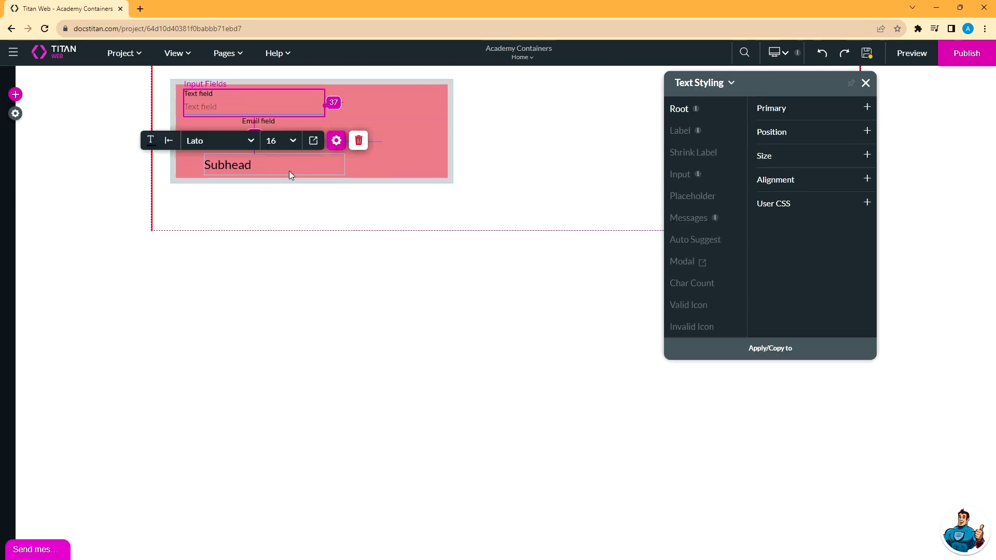
# Step: Left-align the Subhead, email field and text field with each other inside the container
pyautogui.click(307, 161)
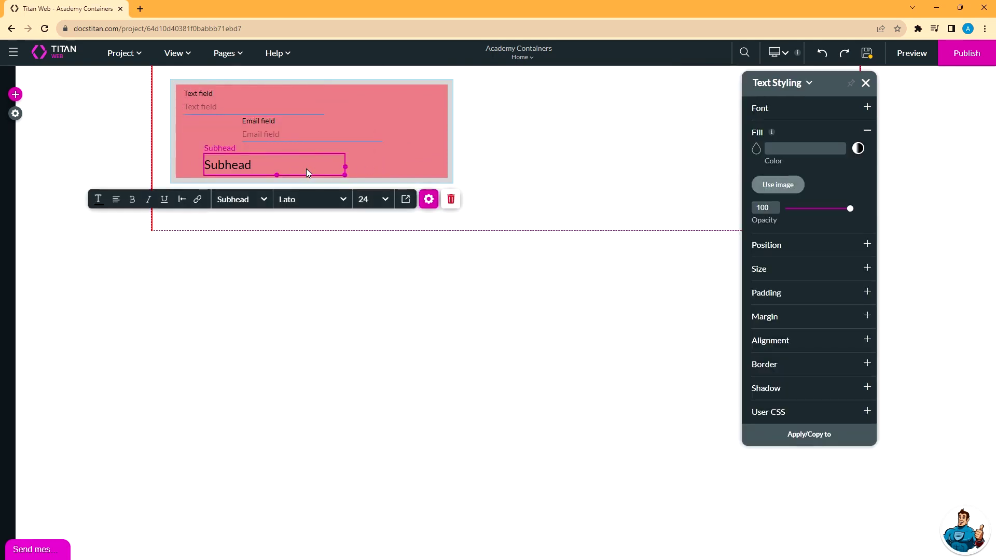
pyautogui.keyDown('shift'); pyautogui.click(307, 133); pyautogui.keyUp('shift')
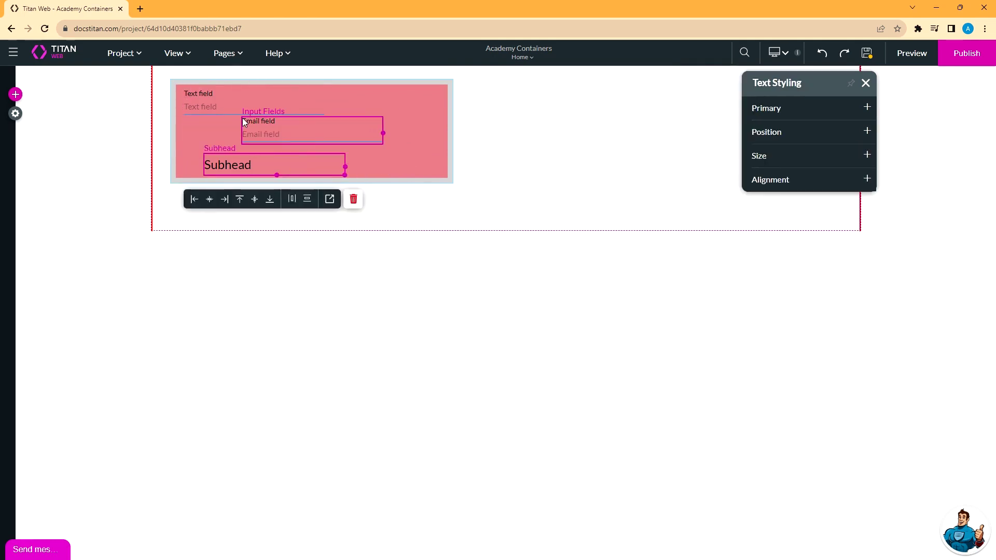
pyautogui.keyDown('shift'); pyautogui.click(235, 103); pyautogui.keyUp('shift')
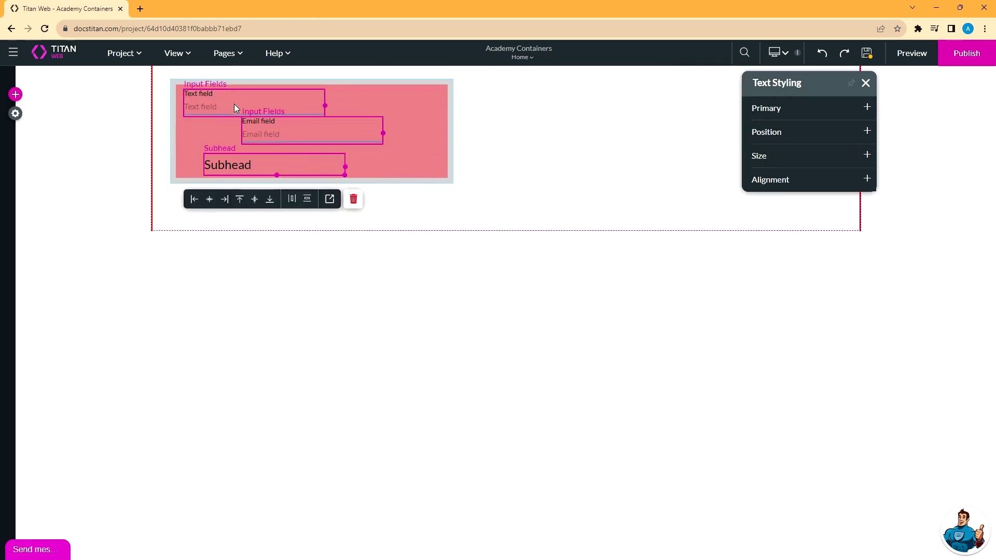
pyautogui.click(193, 201)
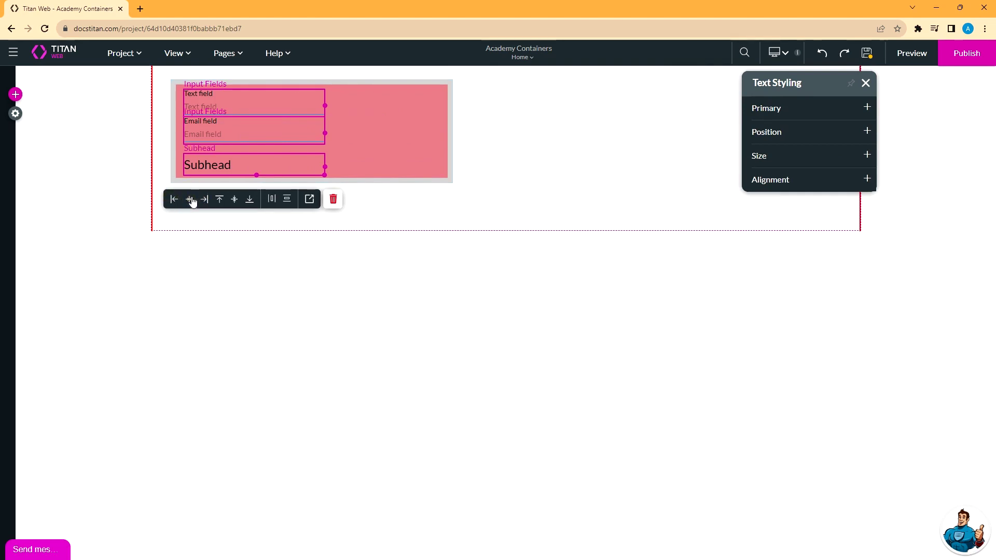
# Step: Add a new strip below the first and place a widened Auto Fit Container in its upper left area
pyautogui.click(507, 223)
pyautogui.click(507, 224)
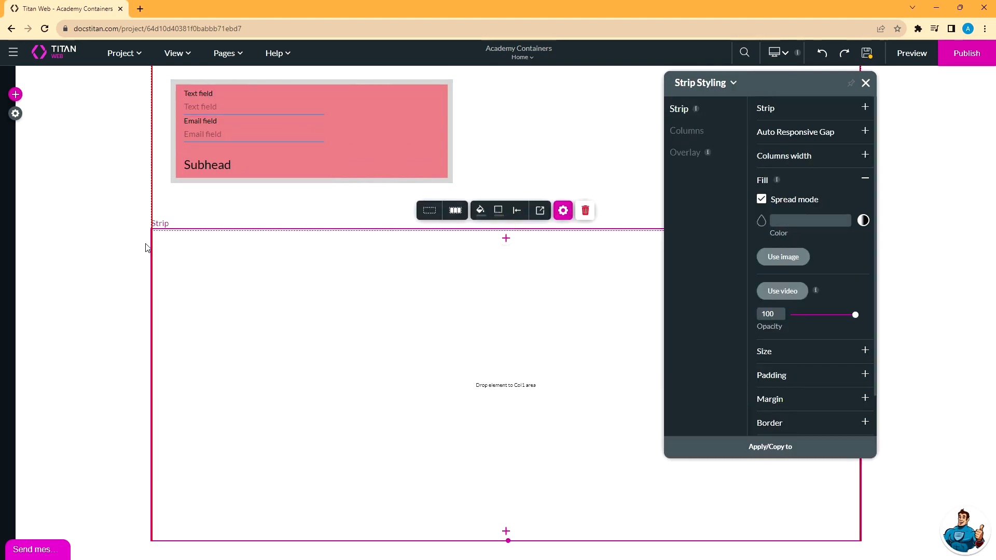
pyautogui.click(15, 94)
pyautogui.click(40, 294)
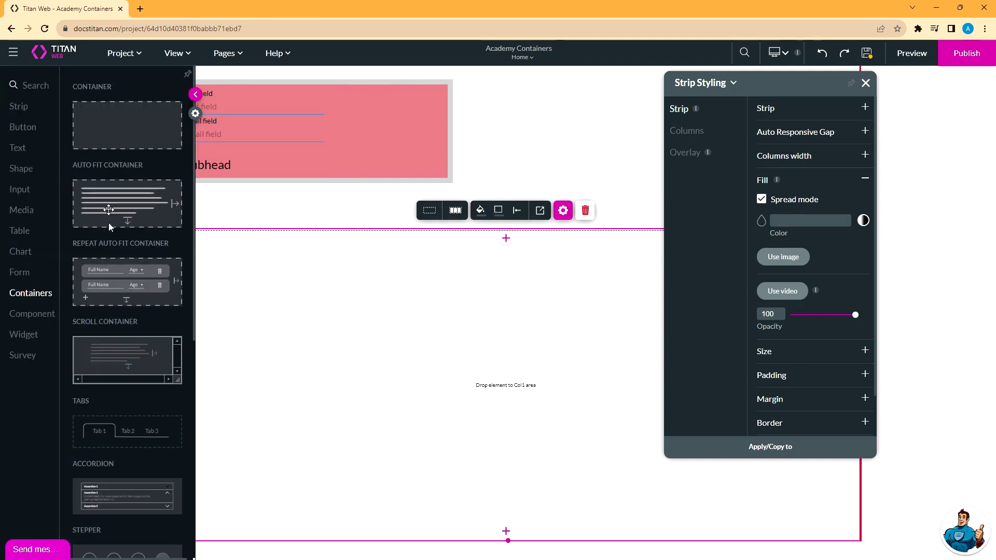
pyautogui.moveTo(109, 204); pyautogui.dragTo(233, 280)
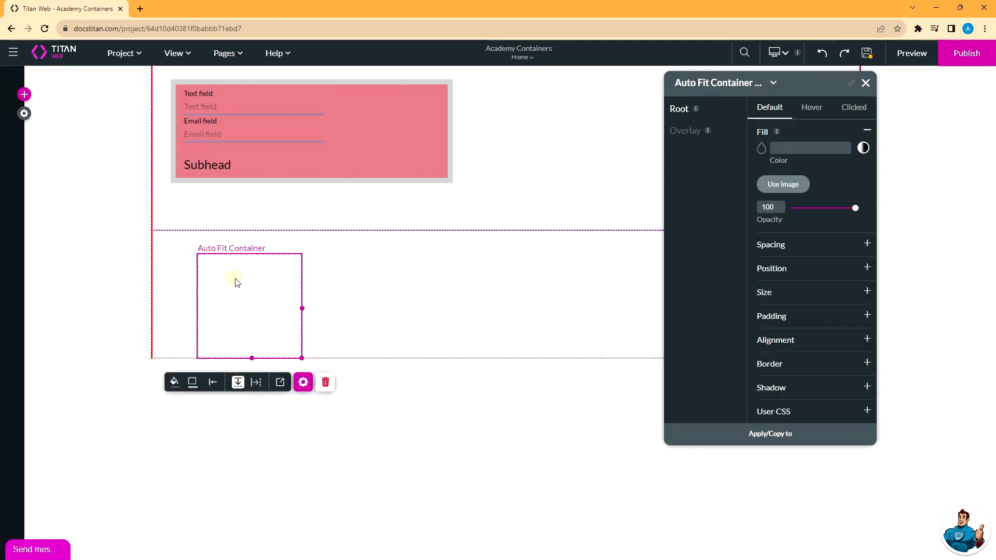
pyautogui.click(218, 275)
pyautogui.moveTo(348, 304); pyautogui.dragTo(351, 281)
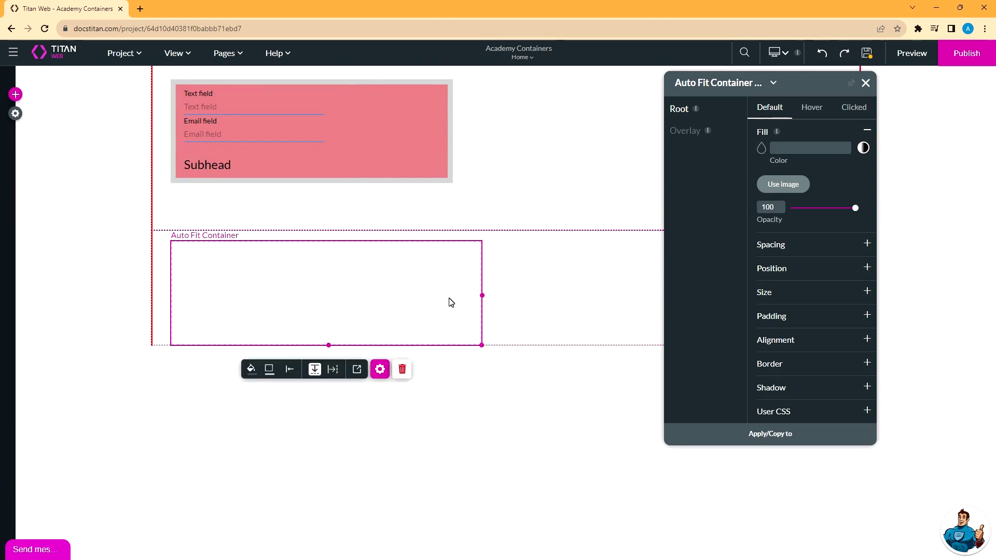
# Step: Add a text field and an email field to the Auto Fit Container
pyautogui.click(15, 95)
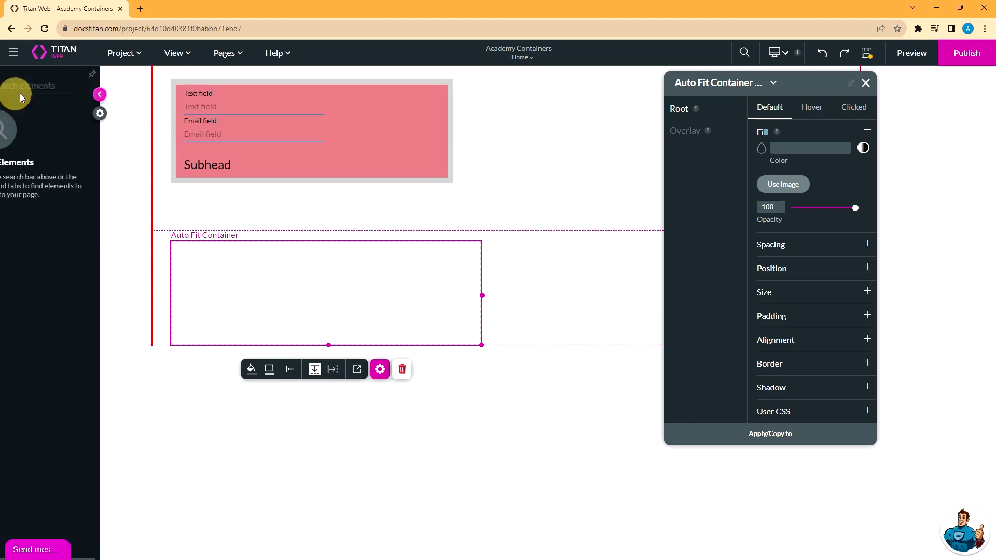
pyautogui.click(21, 189)
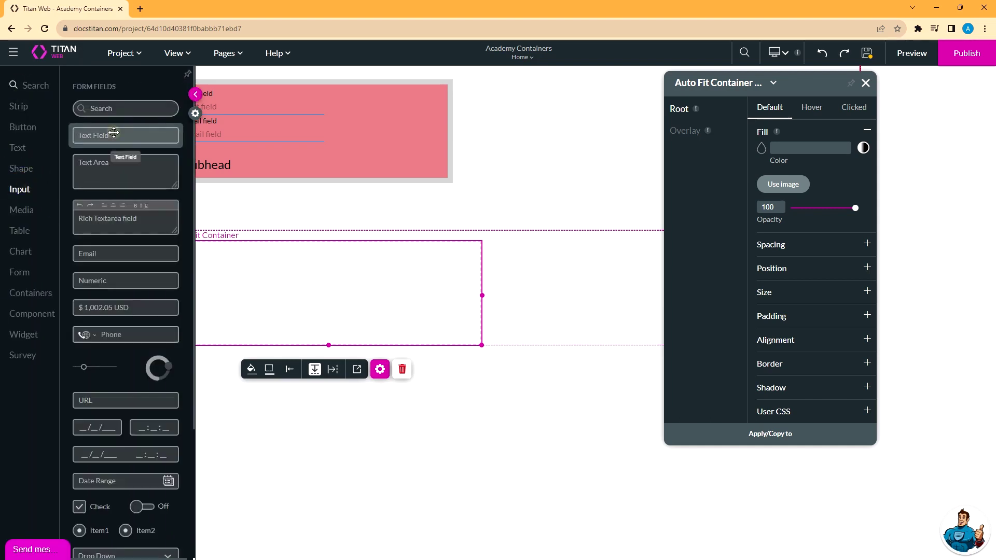
pyautogui.moveTo(104, 136); pyautogui.dragTo(199, 237)
pyautogui.click(15, 94)
pyautogui.click(21, 189)
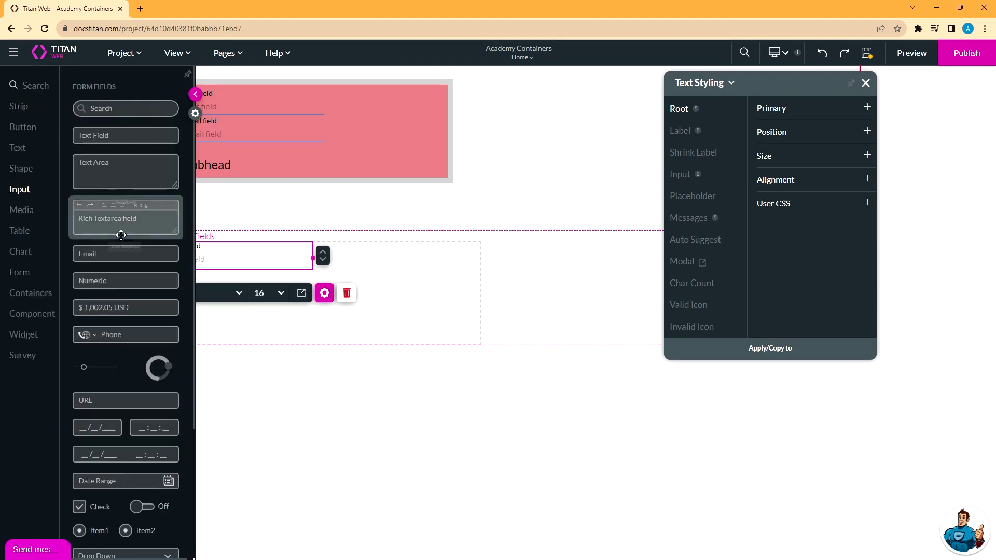
pyautogui.moveTo(125, 253); pyautogui.dragTo(227, 285)
# Step: Add a Heading text below the email field in the Auto Fit Container
pyautogui.click(15, 94)
pyautogui.click(20, 189)
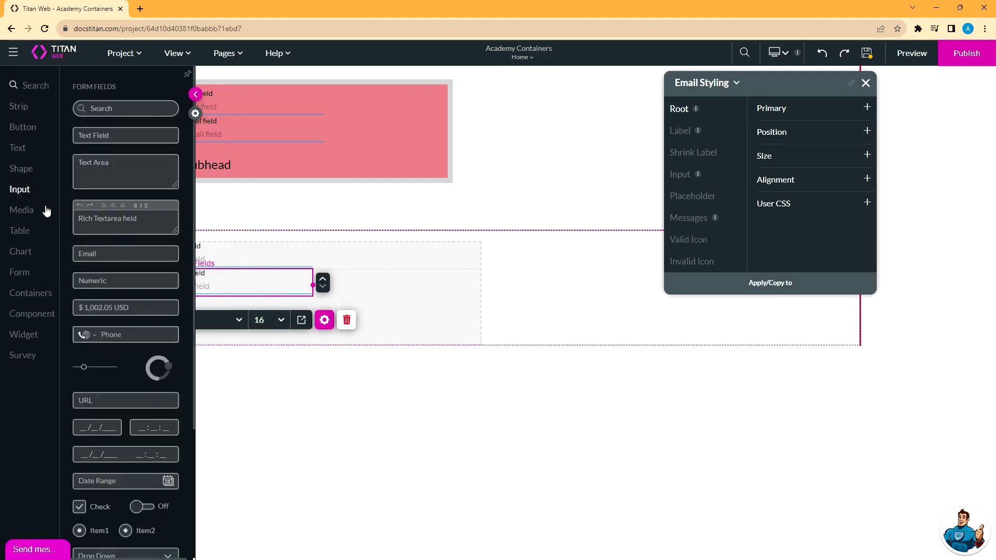
pyautogui.click(18, 148)
pyautogui.moveTo(117, 161); pyautogui.dragTo(234, 314)
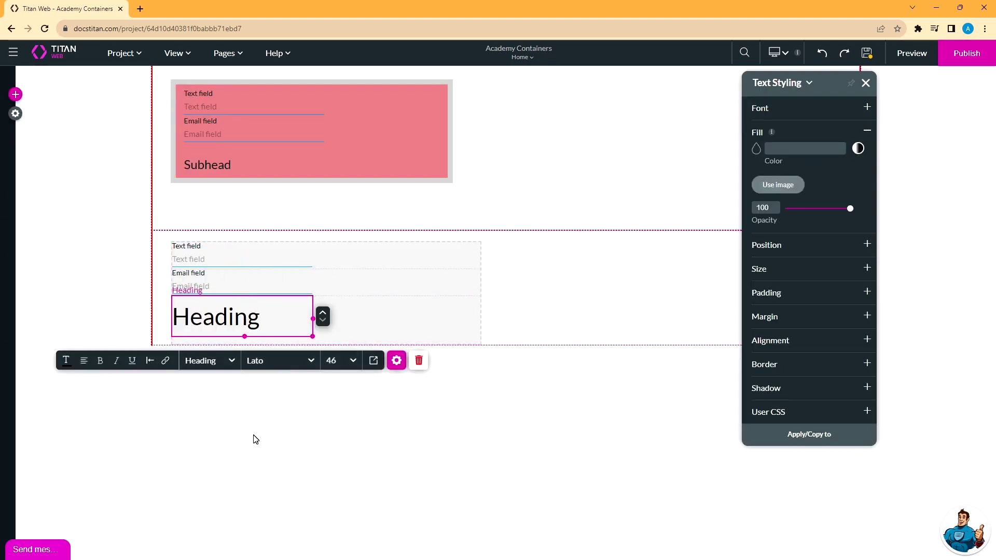
# Step: Try the horizontal layout on the Auto Fit Container and return it to the vertical layout
pyautogui.click(274, 433)
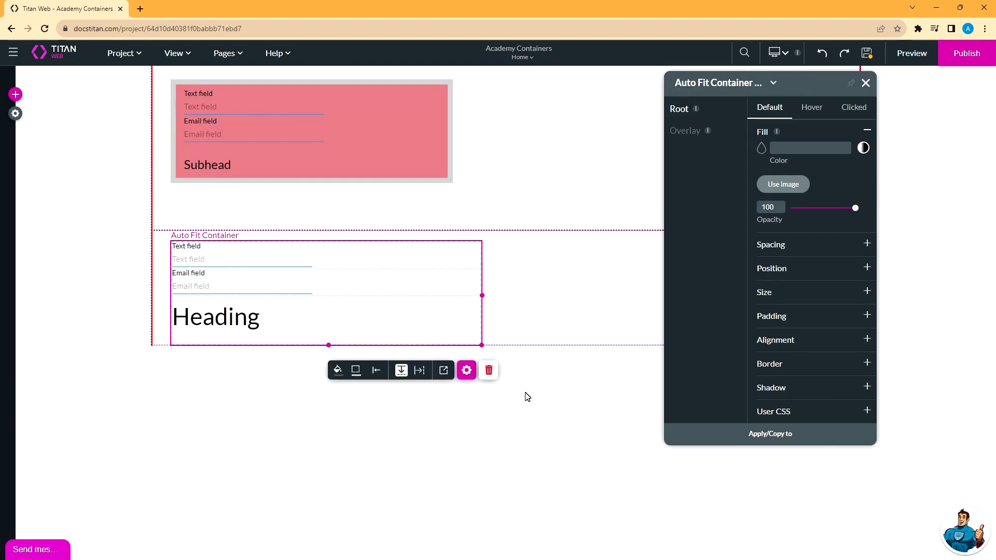
pyautogui.click(419, 370)
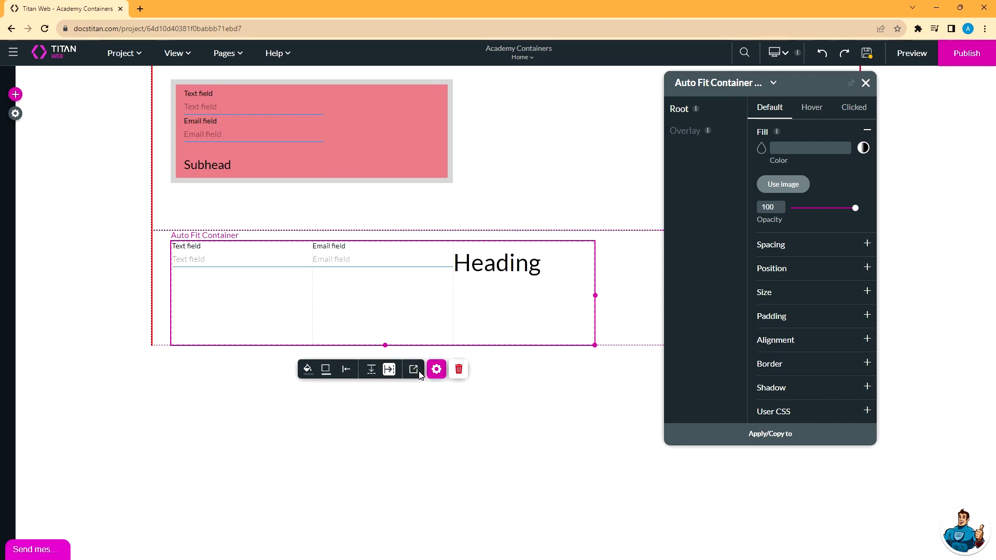
pyautogui.click(371, 371)
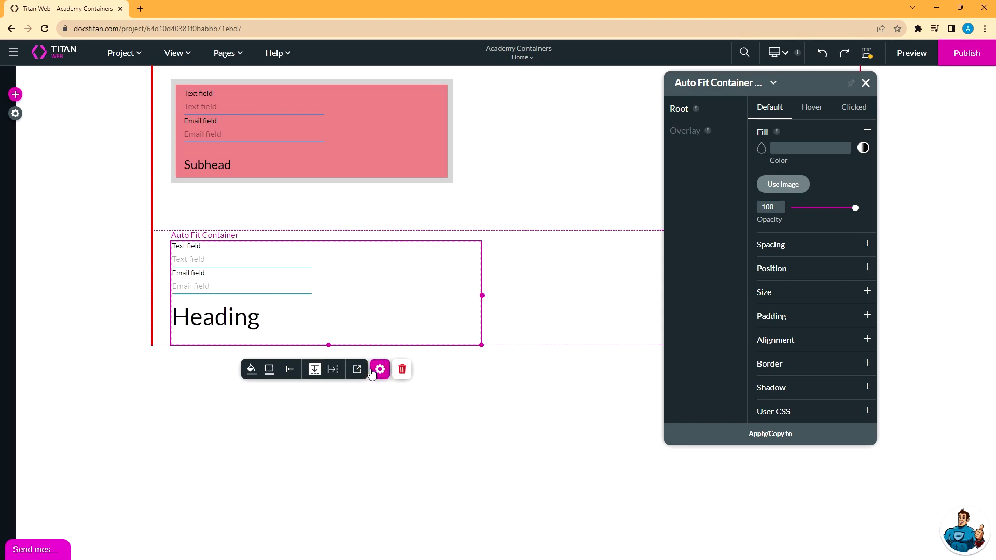
# Step: Add a currency field below the Heading in the Auto Fit Container
pyautogui.click(15, 94)
pyautogui.click(23, 192)
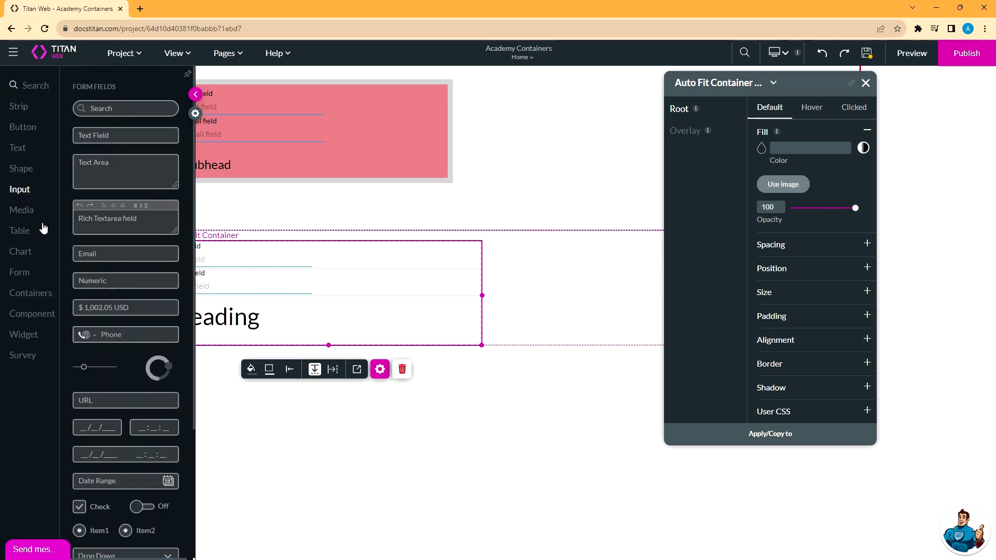
pyautogui.moveTo(107, 307); pyautogui.dragTo(279, 327)
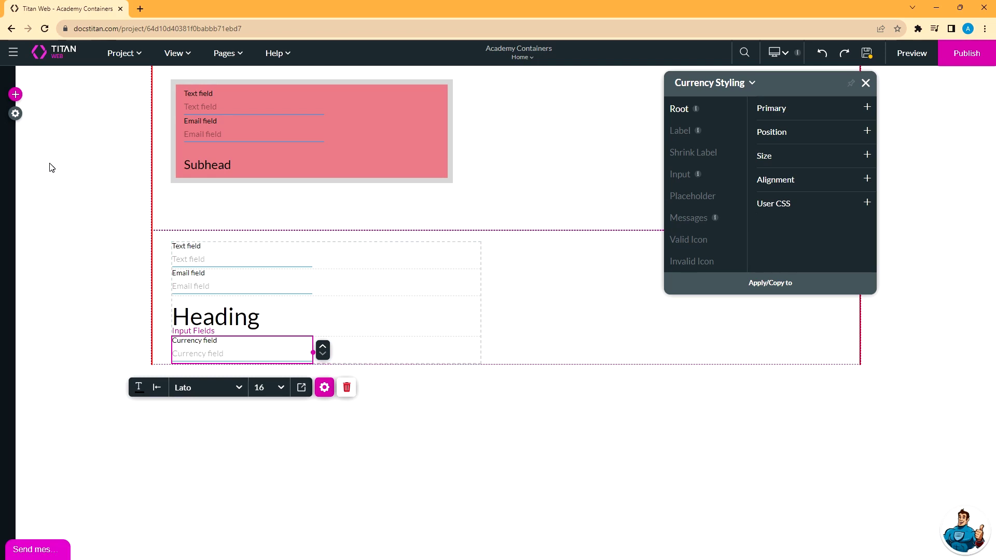
# Step: Place a widened section container right of the Auto Fit Container at about 23 px, 684 px, and close its styling options
pyautogui.click(15, 95)
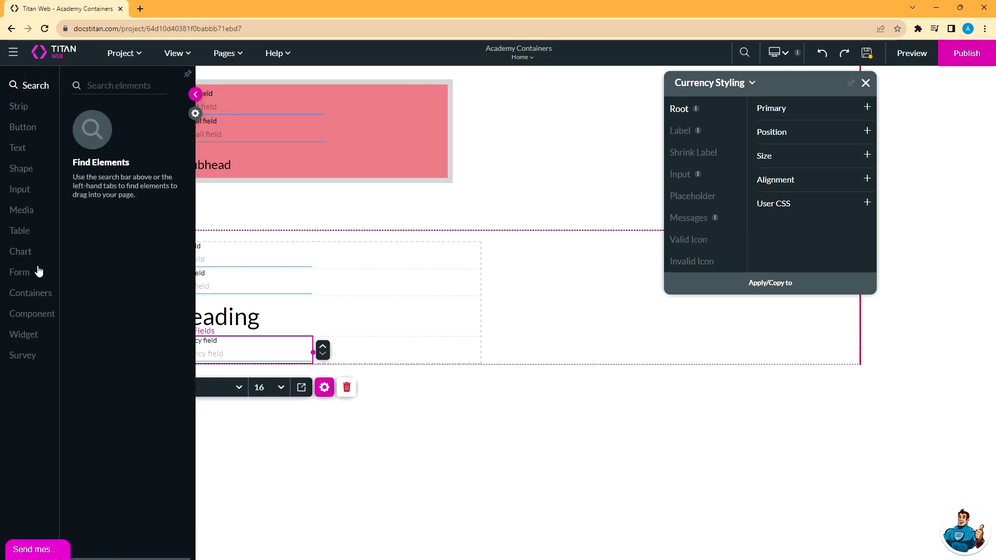
pyautogui.click(39, 295)
pyautogui.moveTo(116, 127); pyautogui.dragTo(568, 297)
pyautogui.moveTo(623, 324); pyautogui.dragTo(704, 318)
pyautogui.click(604, 285)
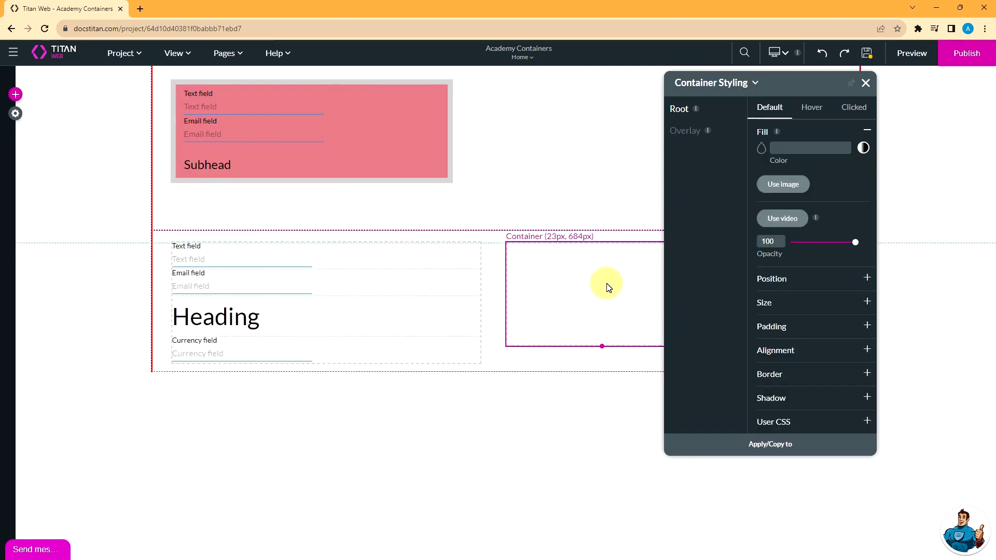
pyautogui.click(866, 83)
# Step: Add a text field near the top of the new section container and a number field below it
pyautogui.click(15, 94)
pyautogui.click(19, 189)
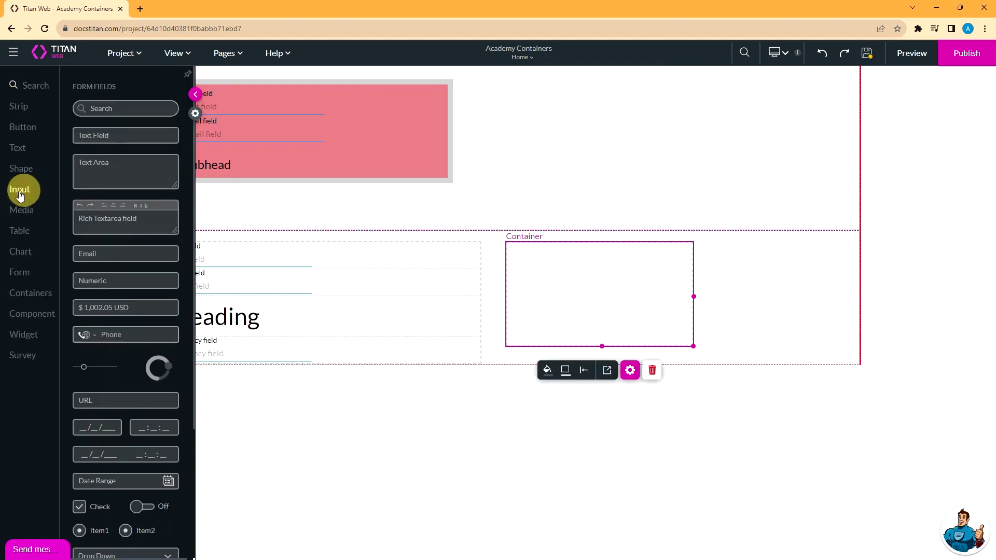
pyautogui.moveTo(100, 135); pyautogui.dragTo(539, 252)
pyautogui.click(15, 94)
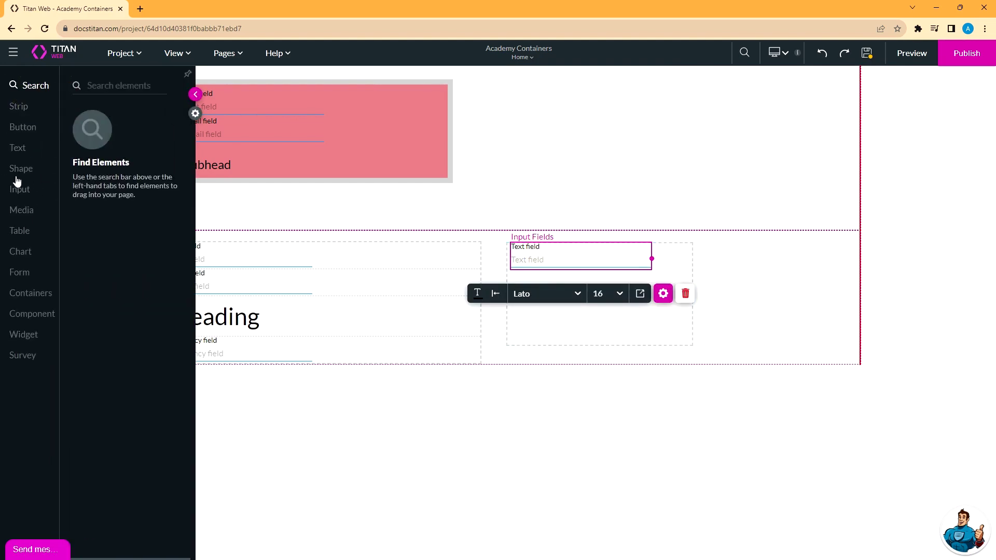
pyautogui.click(20, 190)
pyautogui.moveTo(102, 253); pyautogui.dragTo(607, 306)
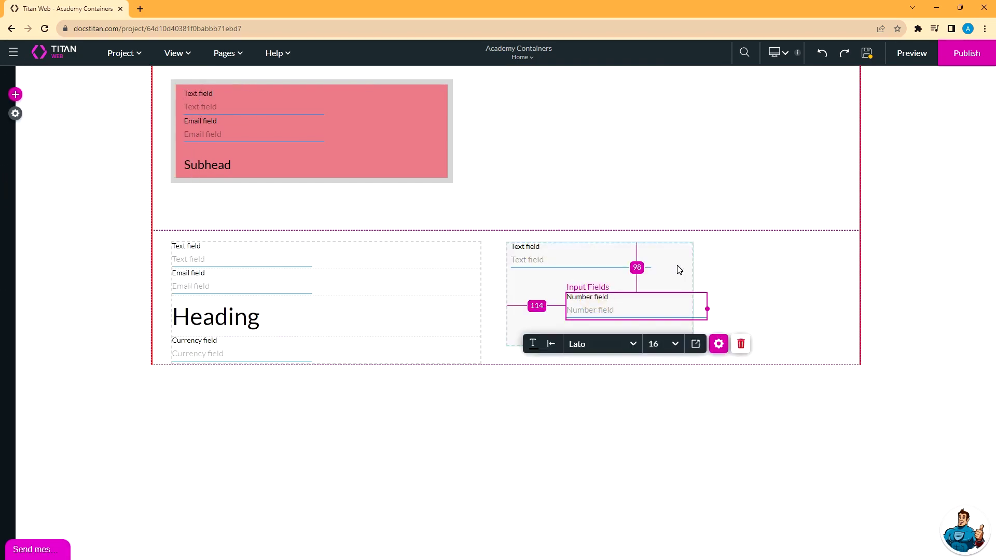
# Step: Resize the section container into a wide single row with the number field beside the text field
pyautogui.click(676, 322)
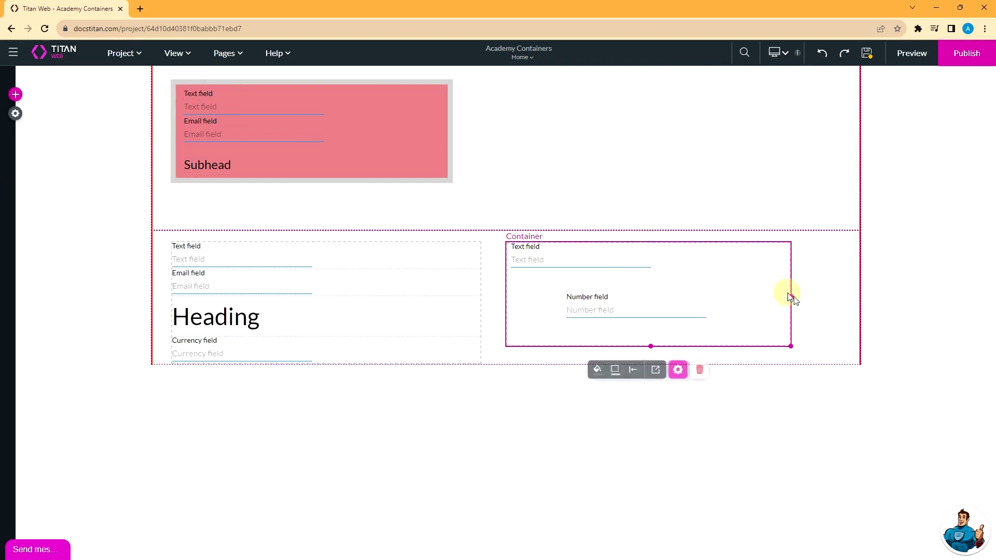
pyautogui.moveTo(791, 297); pyautogui.dragTo(844, 297)
pyautogui.click(643, 315)
pyautogui.moveTo(632, 318); pyautogui.dragTo(715, 263)
pyautogui.click(675, 336)
pyautogui.moveTo(676, 346); pyautogui.dragTo(670, 270)
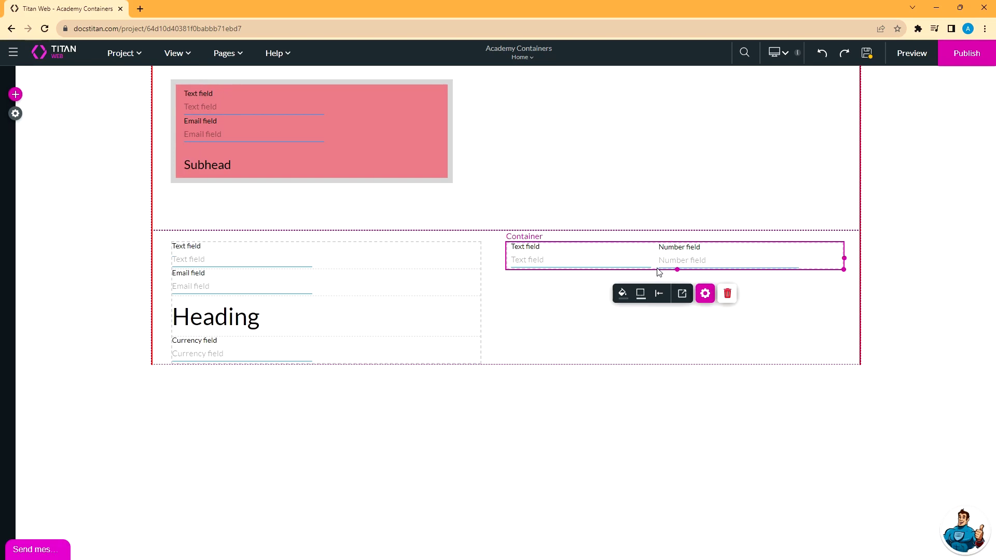
# Step: Try nesting the section container with its fields below the currency field in the Auto Fit Container, and undo it
pyautogui.moveTo(656, 270); pyautogui.dragTo(337, 378)
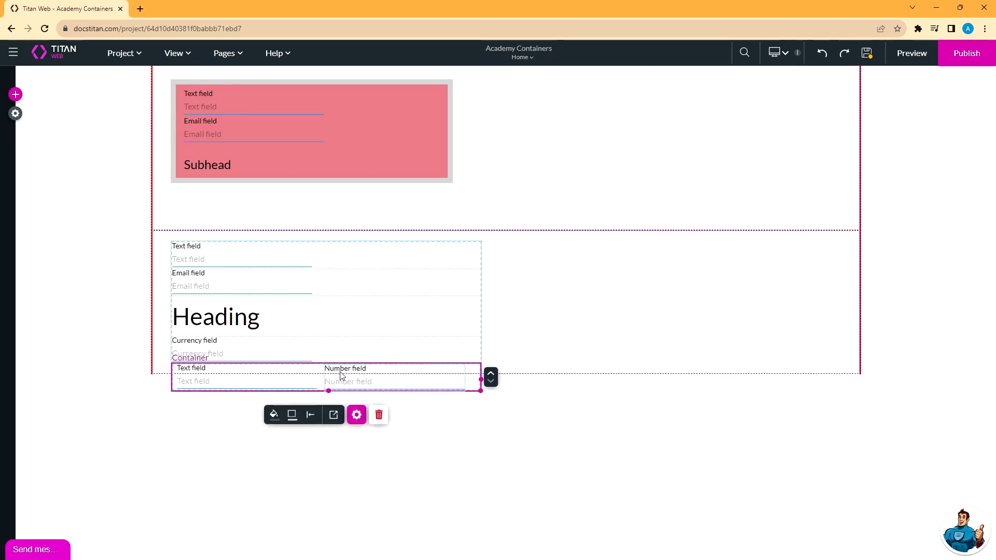
pyautogui.click(316, 372)
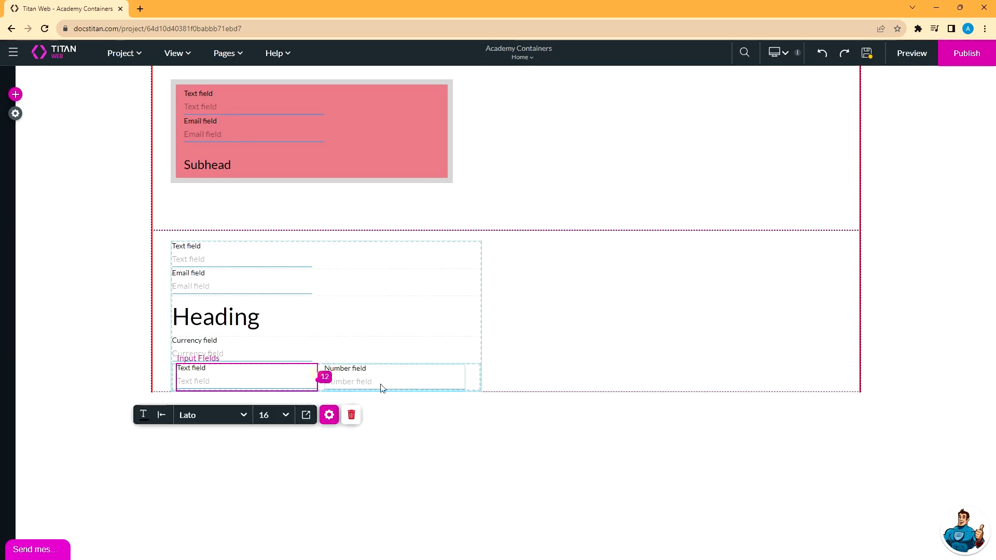
pyautogui.click(629, 351)
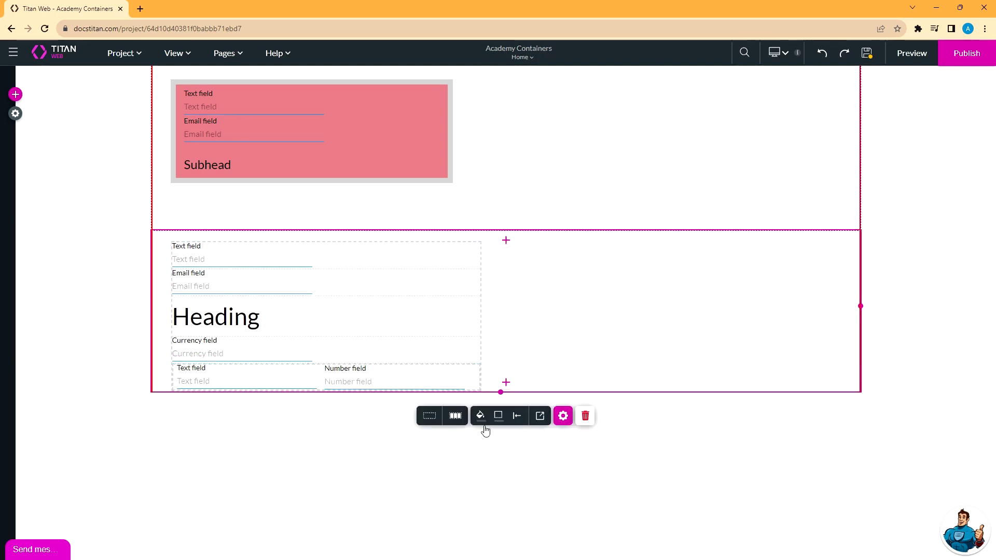
pyautogui.click(823, 53)
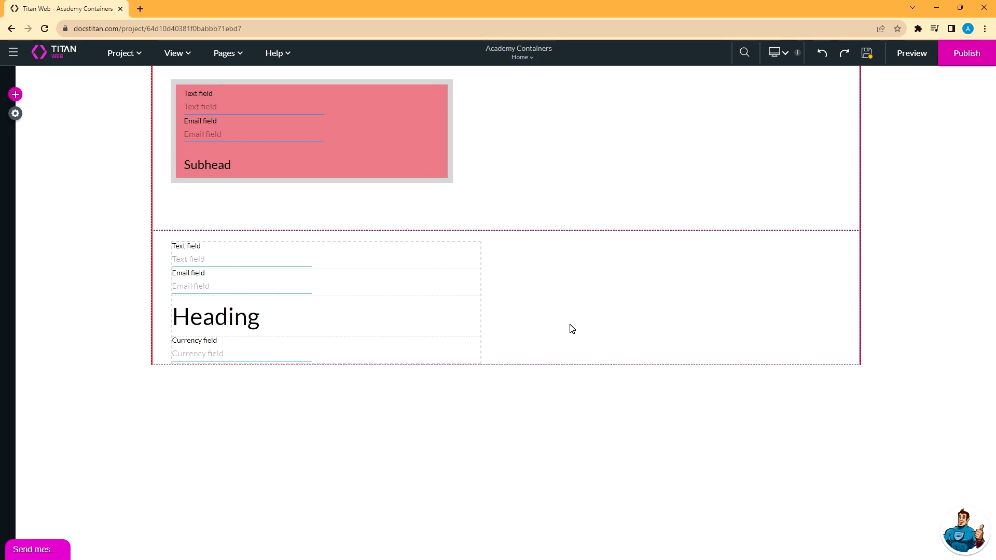
# Step: Set the spacing between the Auto Fit Container's elements to 10 px and close its styling options
pyautogui.click(419, 349)
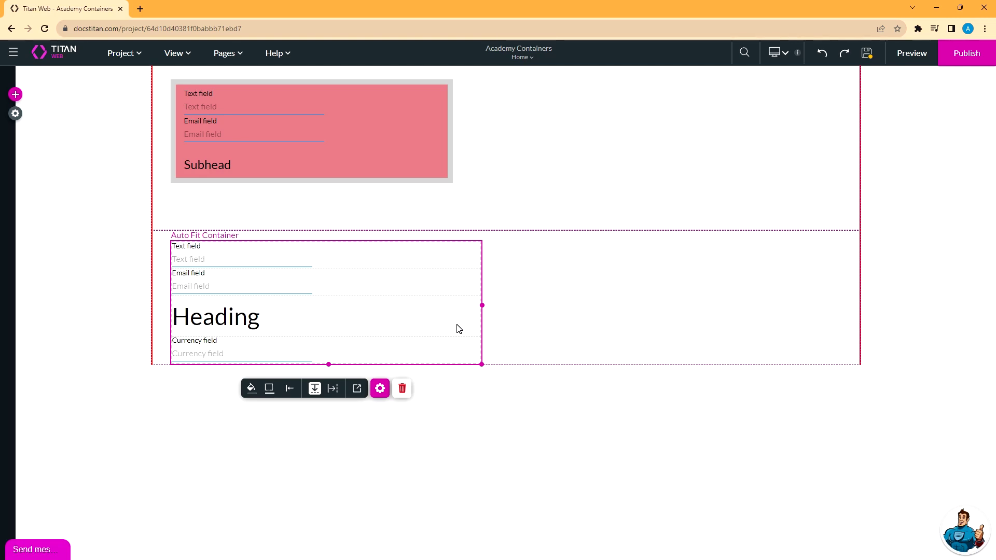
pyautogui.click(358, 389)
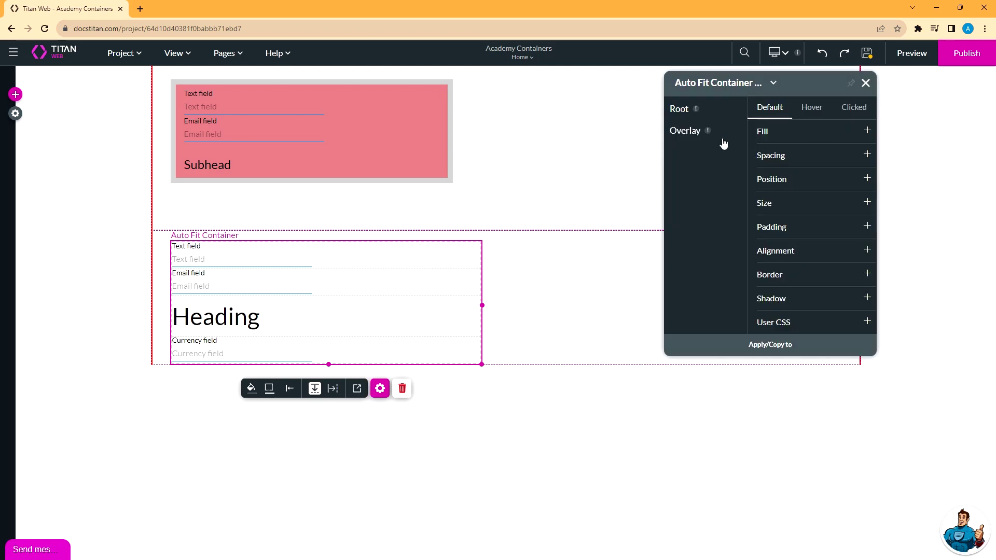
pyautogui.click(867, 157)
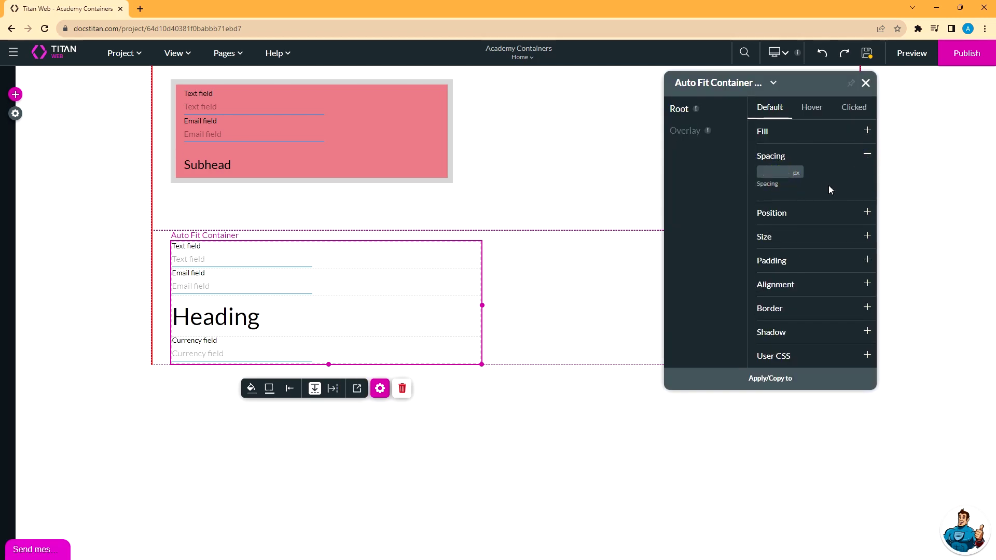
pyautogui.write('10')
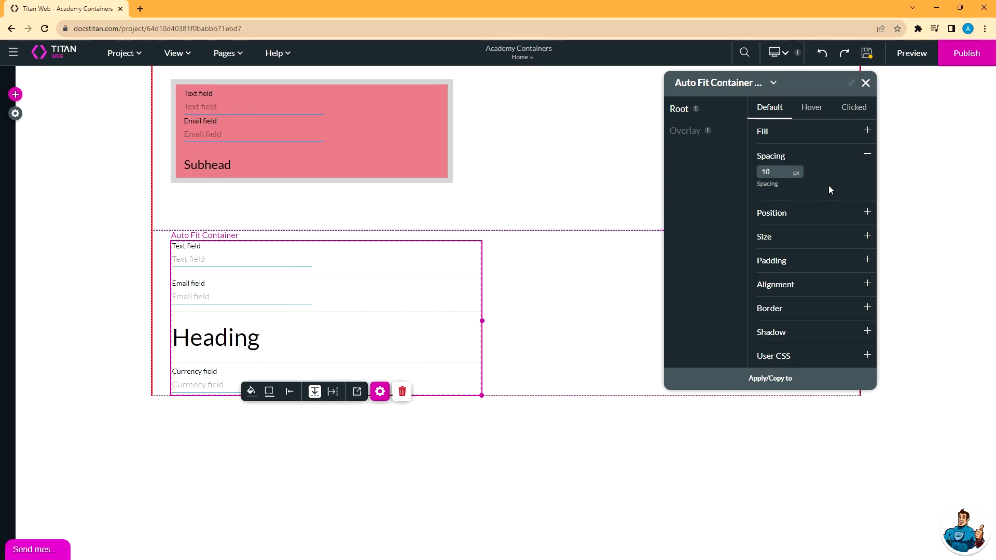
pyautogui.press('Escape')
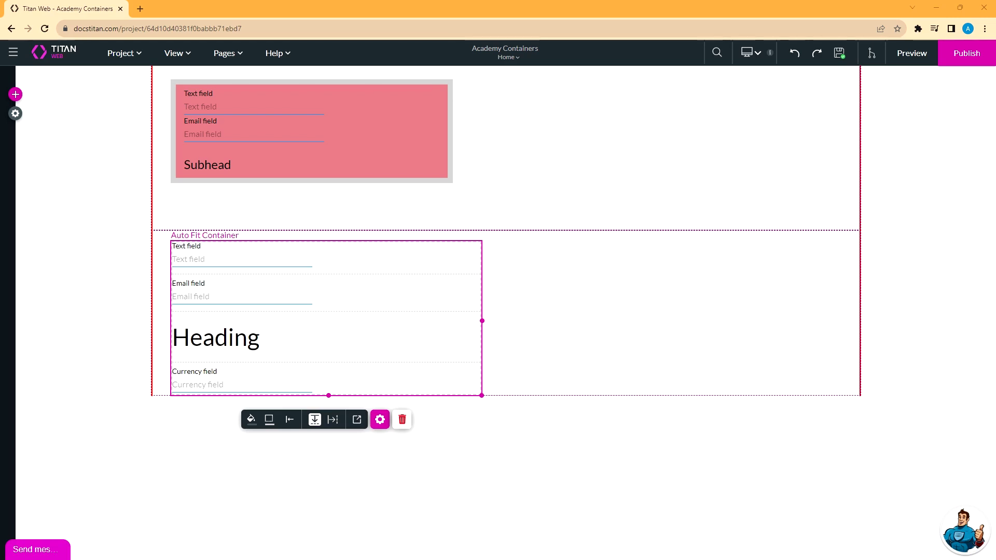
# Step: Fill the column of the strip holding the Auto Fit Container with a solid light green
pyautogui.click(607, 292)
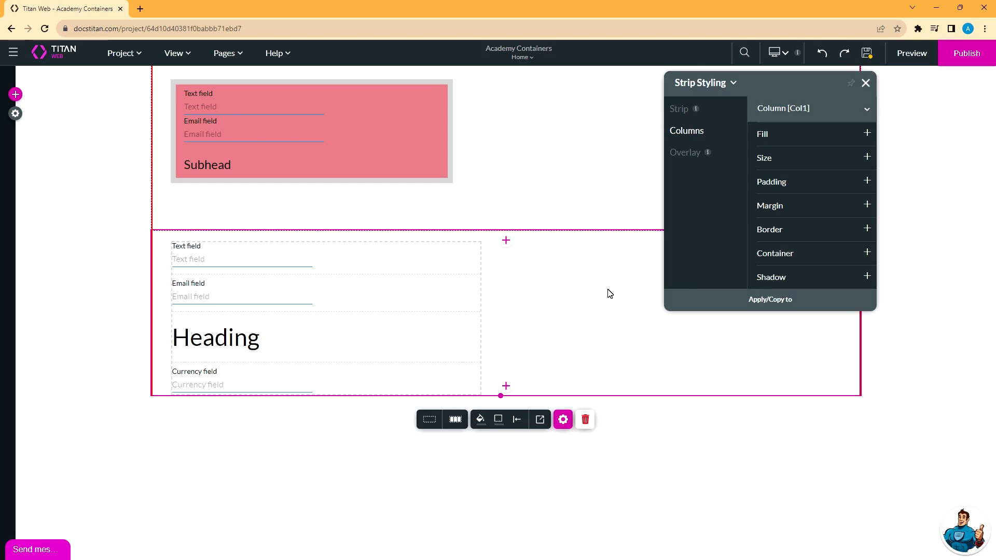
pyautogui.click(867, 134)
pyautogui.click(760, 149)
pyautogui.click(774, 228)
pyautogui.click(755, 250)
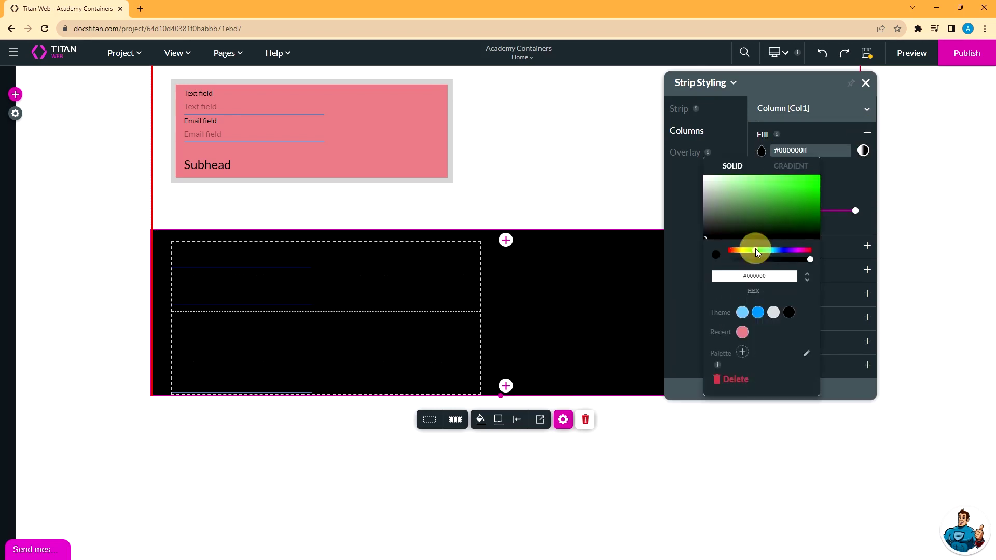
pyautogui.click(755, 189)
pyautogui.click(851, 181)
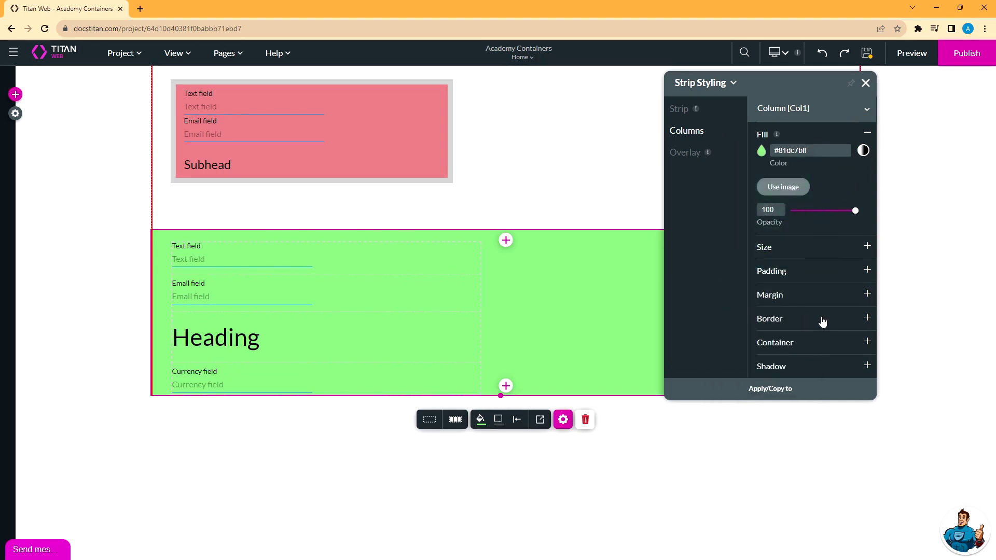
# Step: Give the green strip's column a red border (#d64141) with a weight of 4 and close the styling options
pyautogui.click(846, 319)
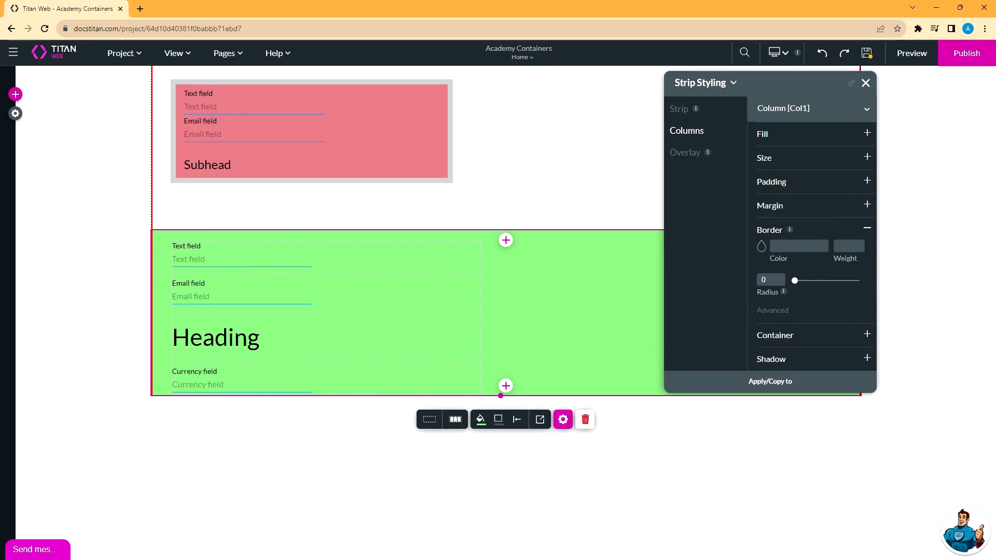
pyautogui.click(761, 247)
pyautogui.click(786, 267)
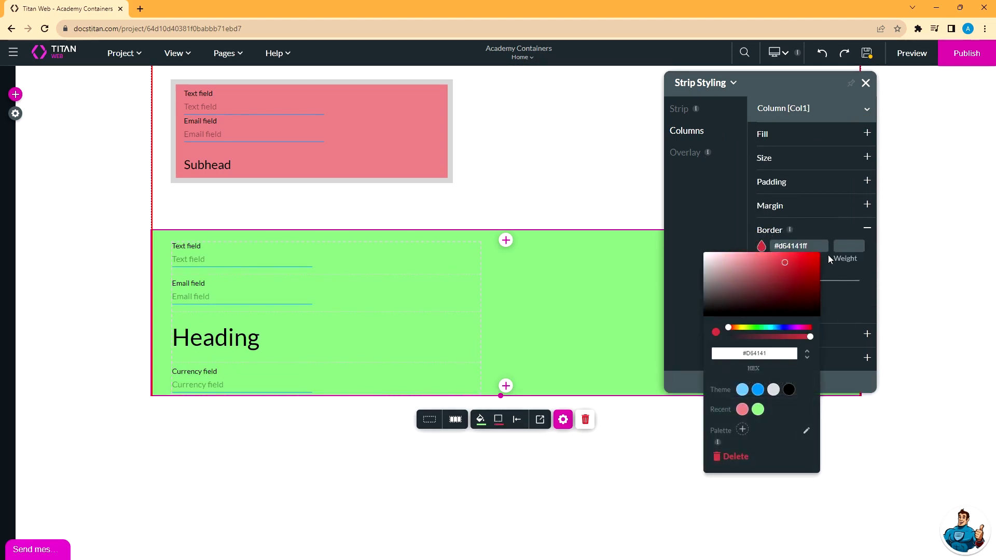
pyautogui.click(828, 254)
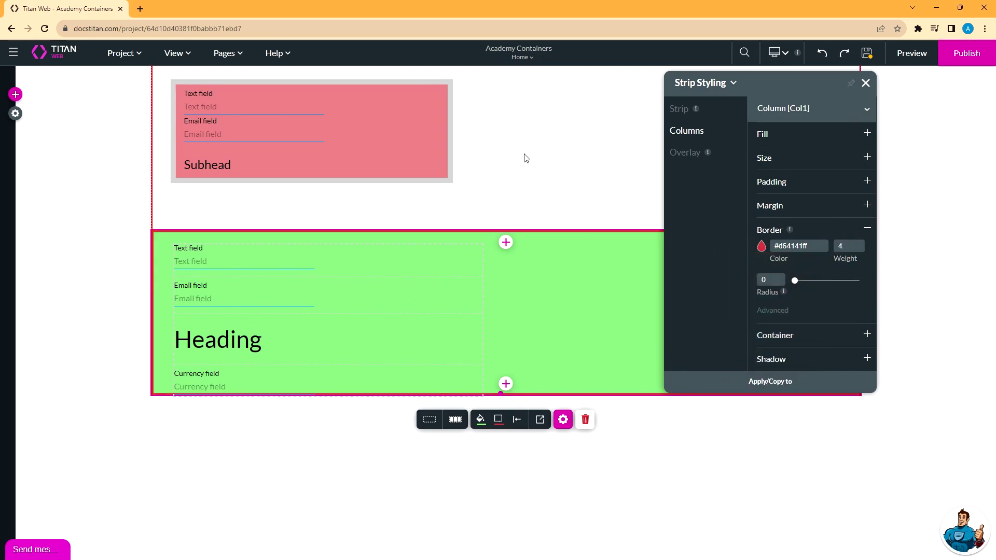
pyautogui.click(545, 139)
pyautogui.click(865, 83)
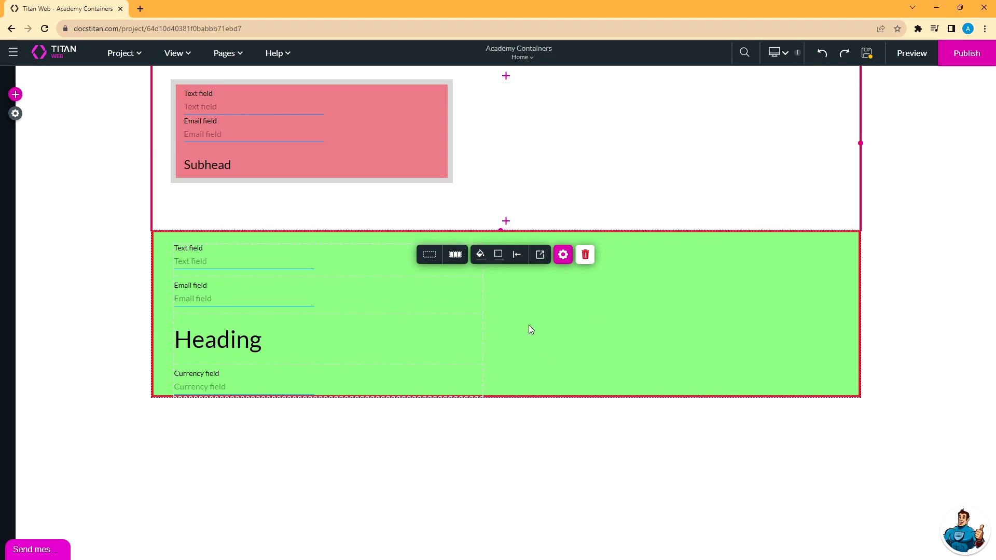
# Step: Add a strip below the green one and insert a form with 2 columns, 3 rows and 10 px row spacing in it
pyautogui.click(507, 384)
pyautogui.click(506, 390)
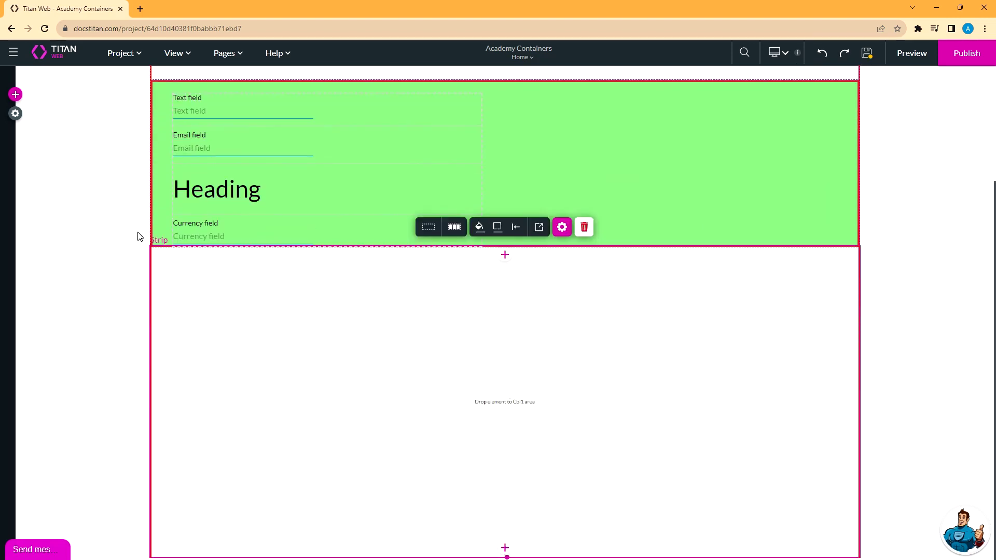
pyautogui.click(15, 94)
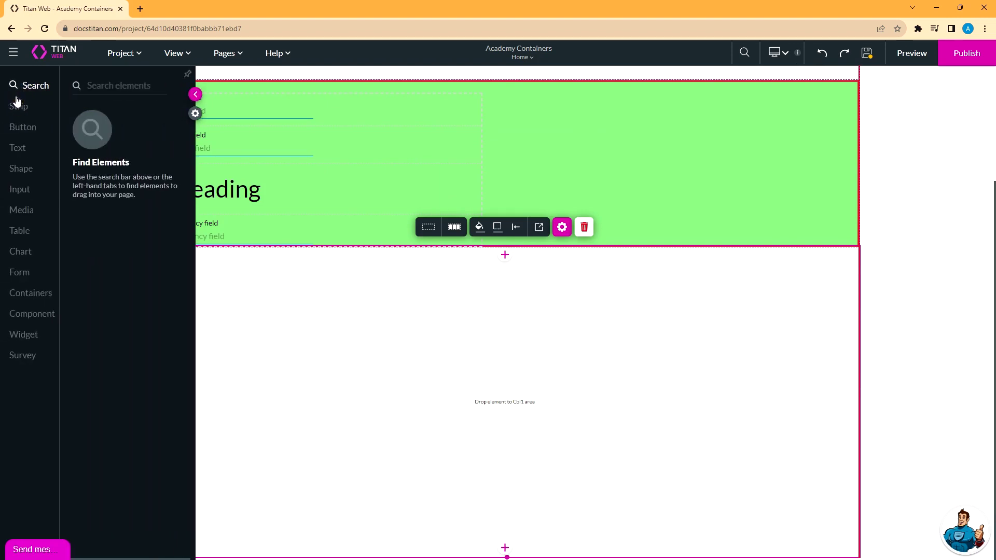
pyautogui.click(27, 274)
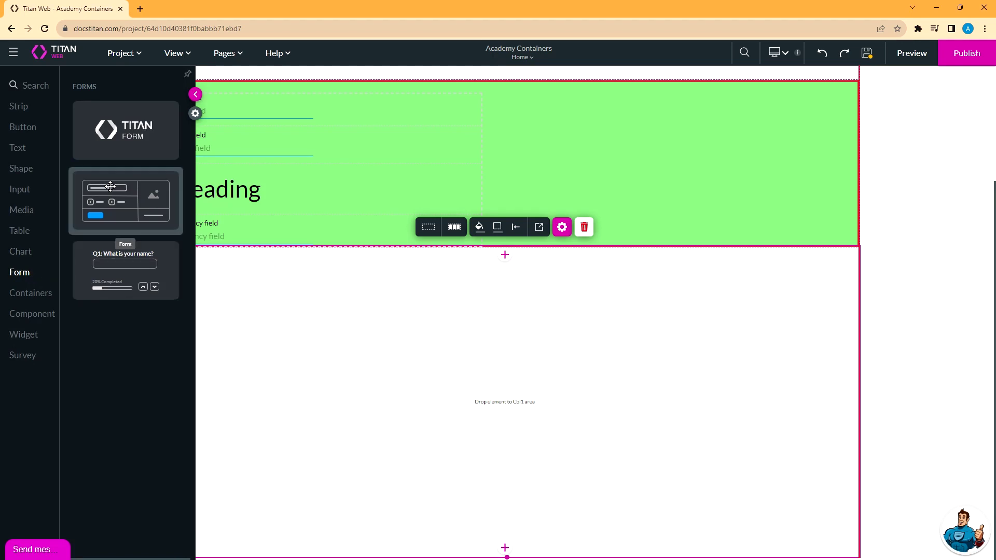
pyautogui.moveTo(110, 187); pyautogui.dragTo(253, 298)
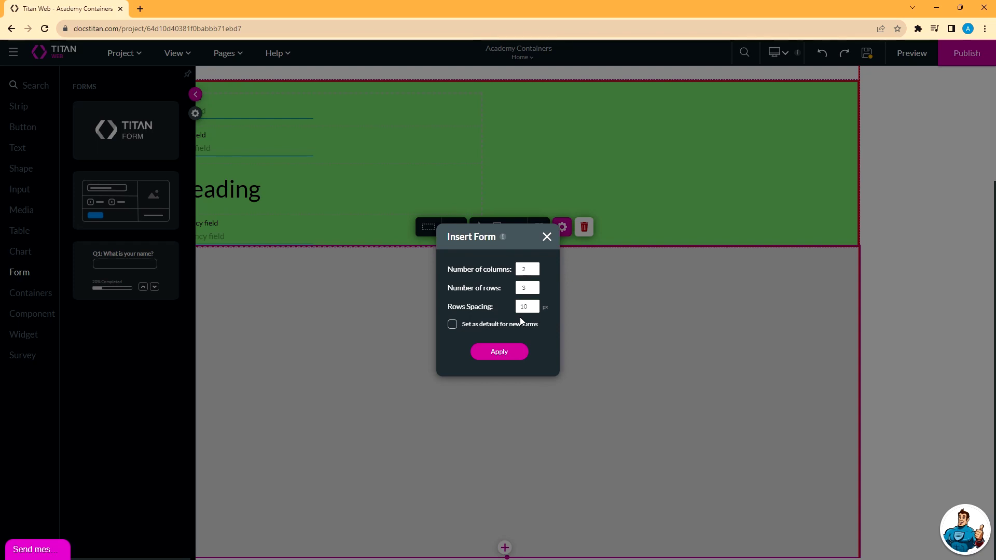
pyautogui.click(499, 352)
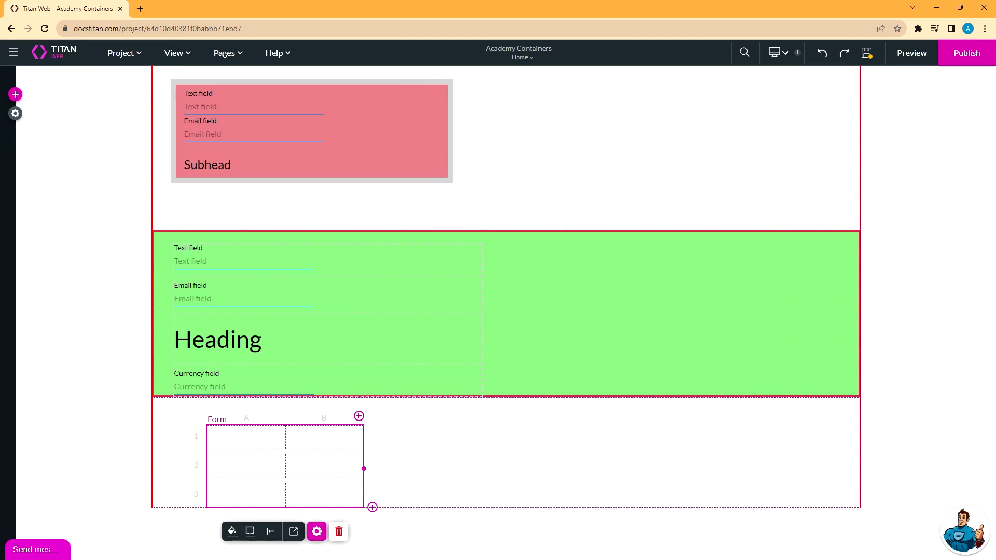
# Step: Place text fields in both cells of the form's first row and an email field in the second row's first cell
pyautogui.click(15, 93)
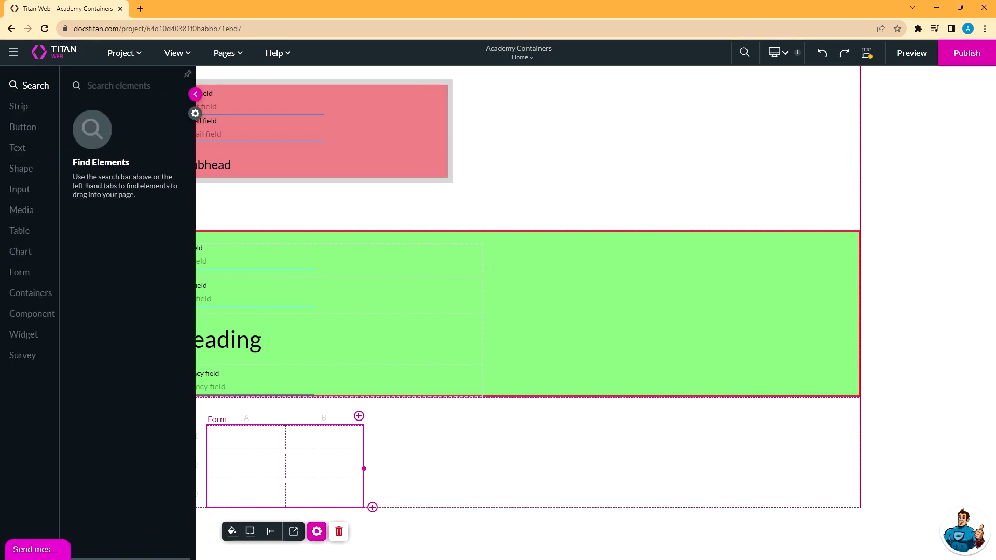
pyautogui.click(22, 191)
pyautogui.moveTo(104, 135); pyautogui.dragTo(249, 439)
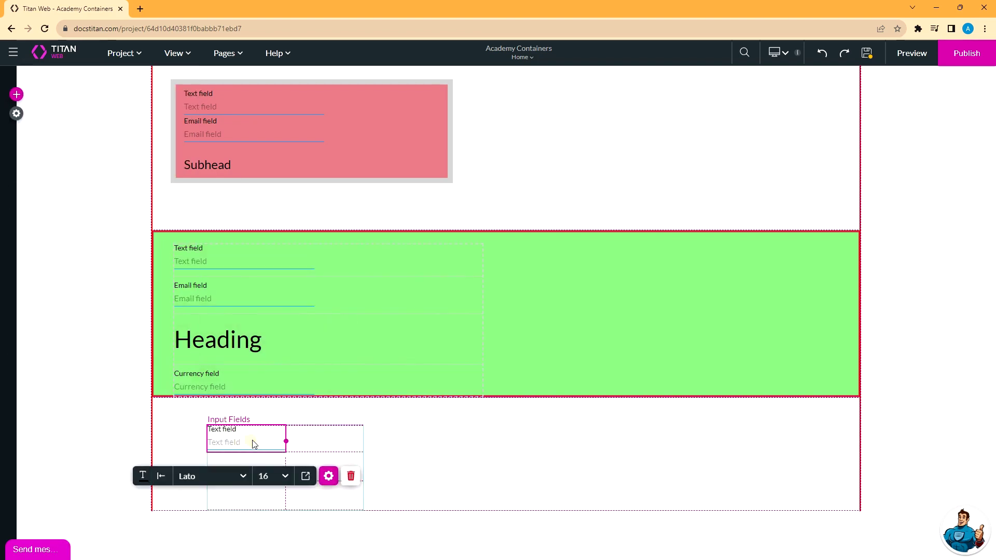
pyautogui.click(15, 94)
pyautogui.click(21, 189)
pyautogui.moveTo(101, 136); pyautogui.dragTo(330, 445)
pyautogui.click(15, 94)
pyautogui.click(19, 189)
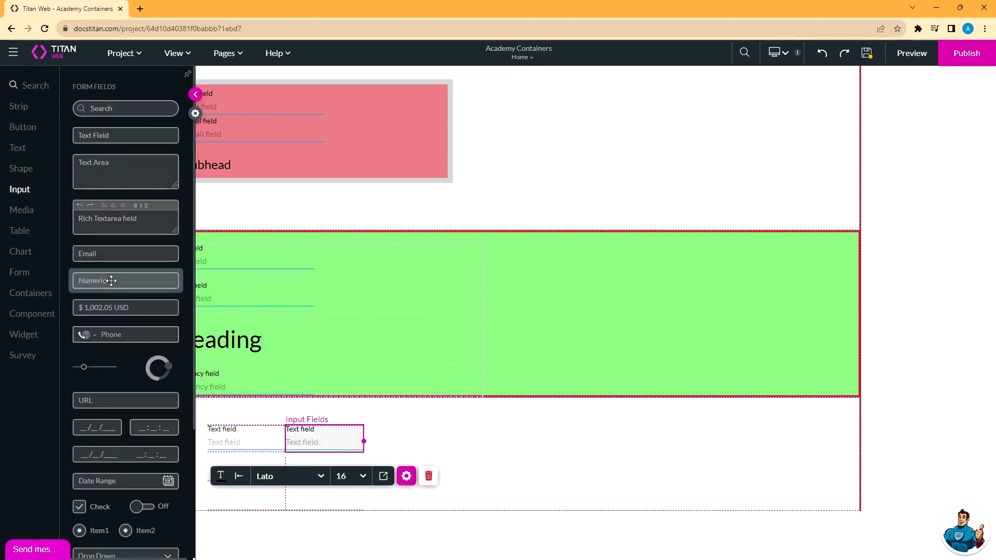
pyautogui.moveTo(126, 253); pyautogui.dragTo(245, 467)
# Step: Widen the form to more than twice its width and extend it with one more row and one more column
pyautogui.click(351, 472)
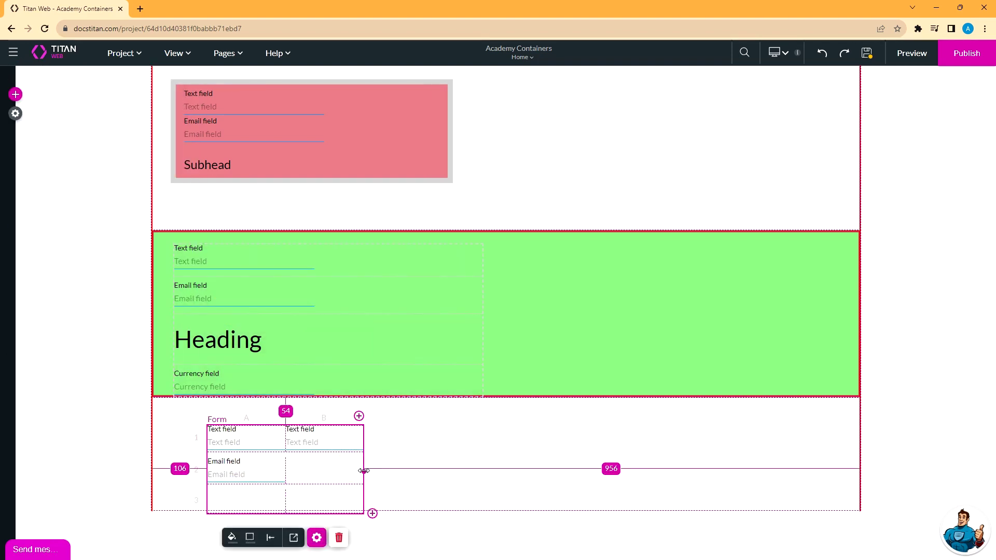
pyautogui.moveTo(363, 472); pyautogui.dragTo(559, 473)
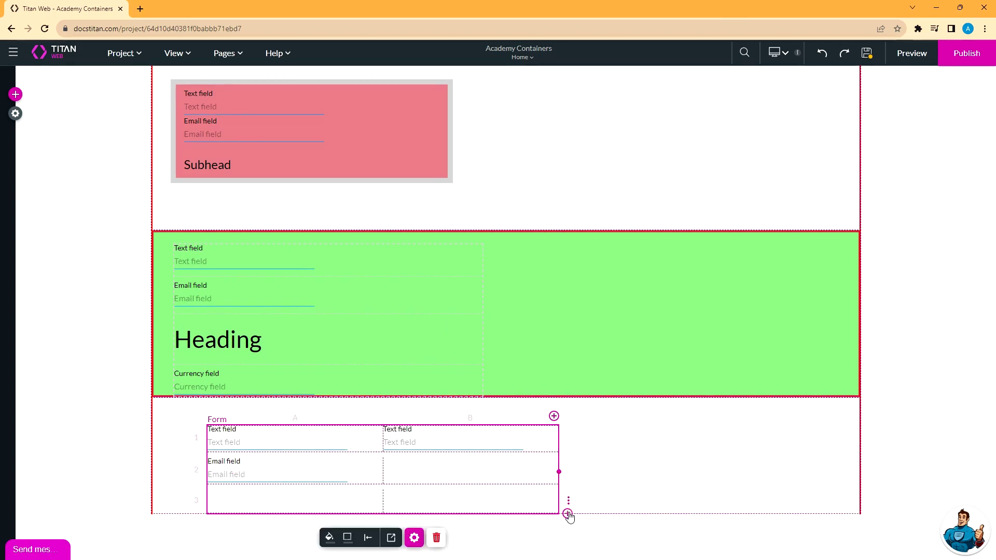
pyautogui.click(568, 514)
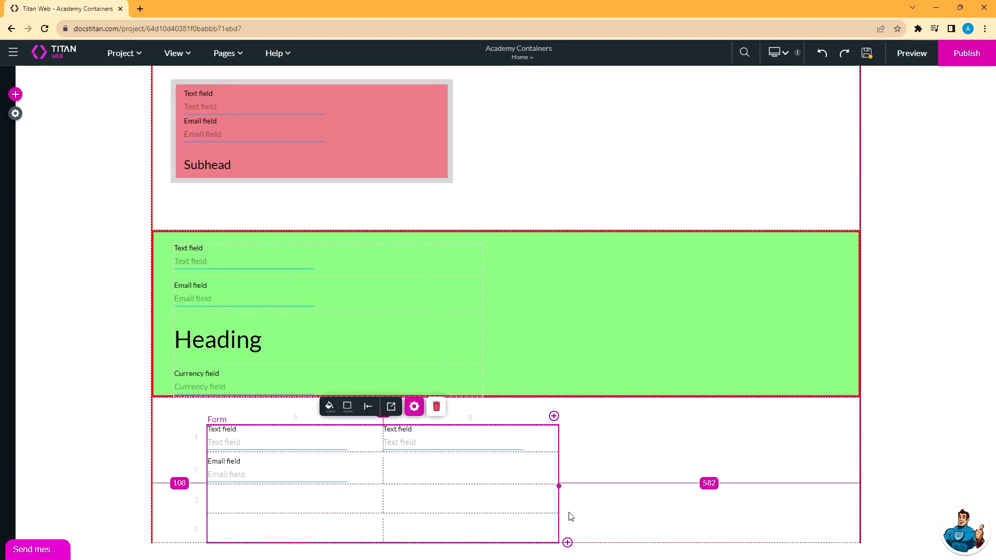
pyautogui.click(554, 417)
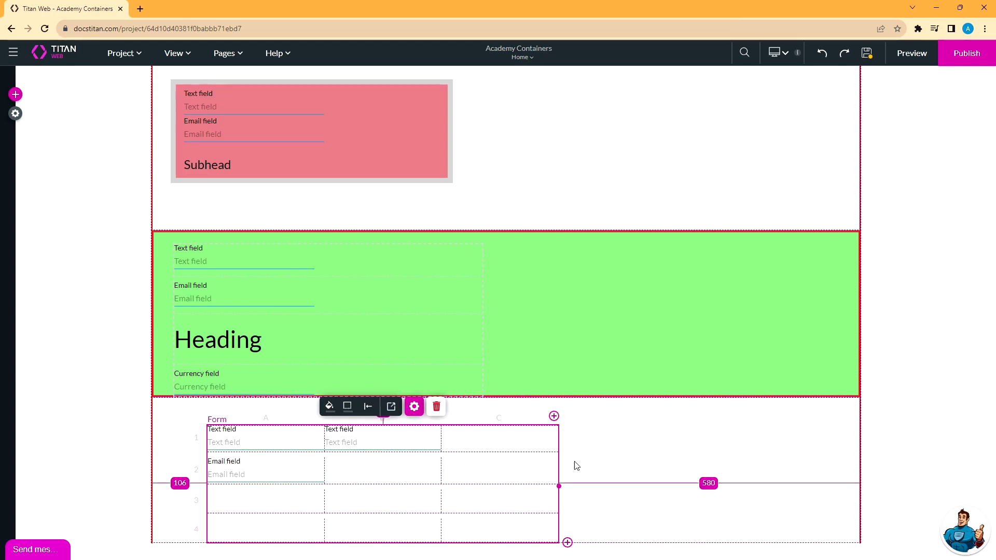
# Step: Merge all cells of the form's second row and select its email field
pyautogui.click(567, 474)
pyautogui.moveTo(602, 481)
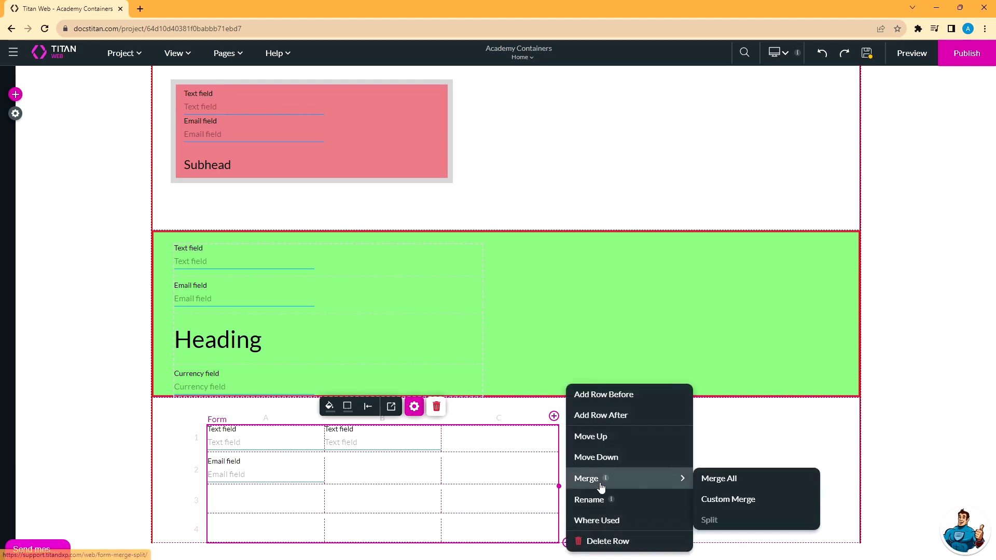
pyautogui.click(731, 480)
pyautogui.click(267, 468)
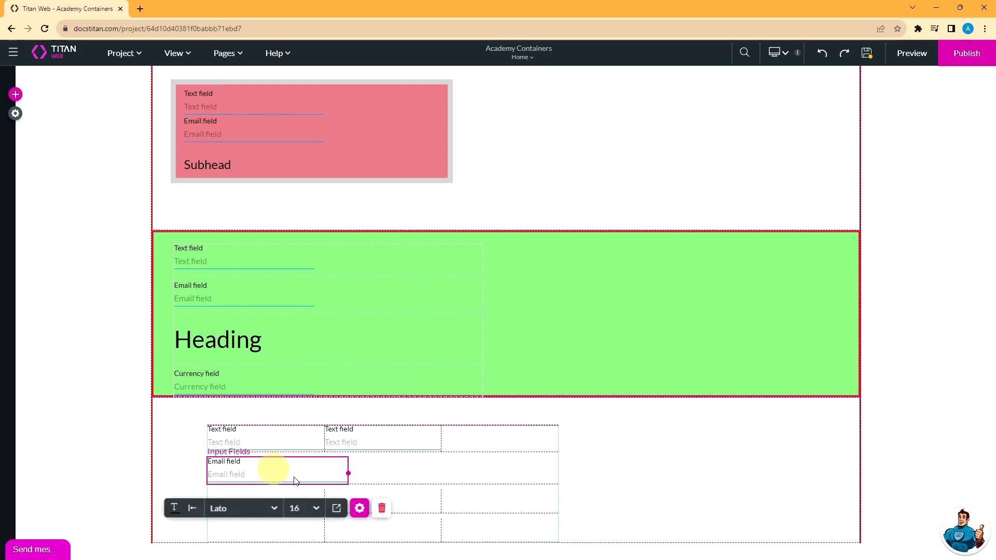
# Step: Stretch the email field across the form's full width and fill the whole form with light pink #e6b7b7
pyautogui.moveTo(348, 474); pyautogui.dragTo(554, 483)
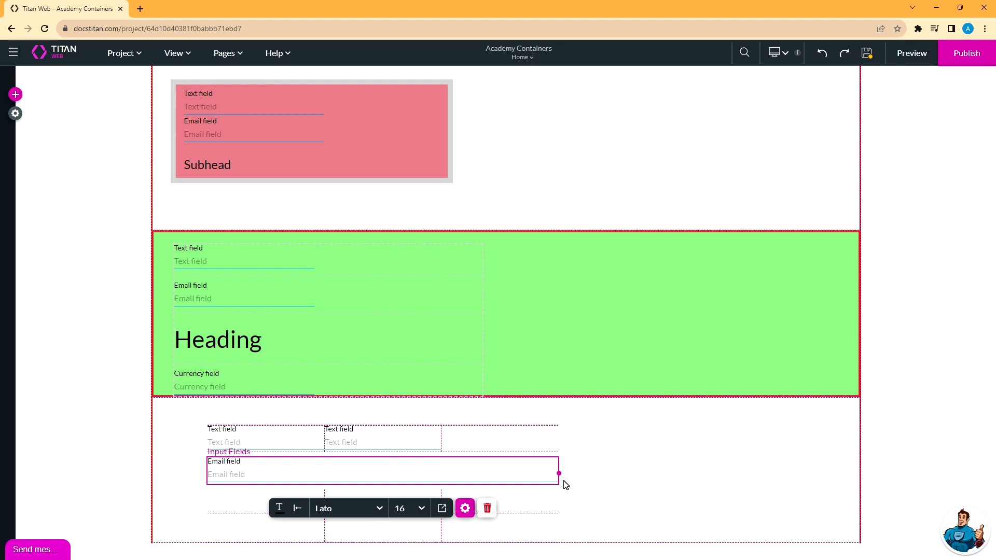
pyautogui.click(517, 536)
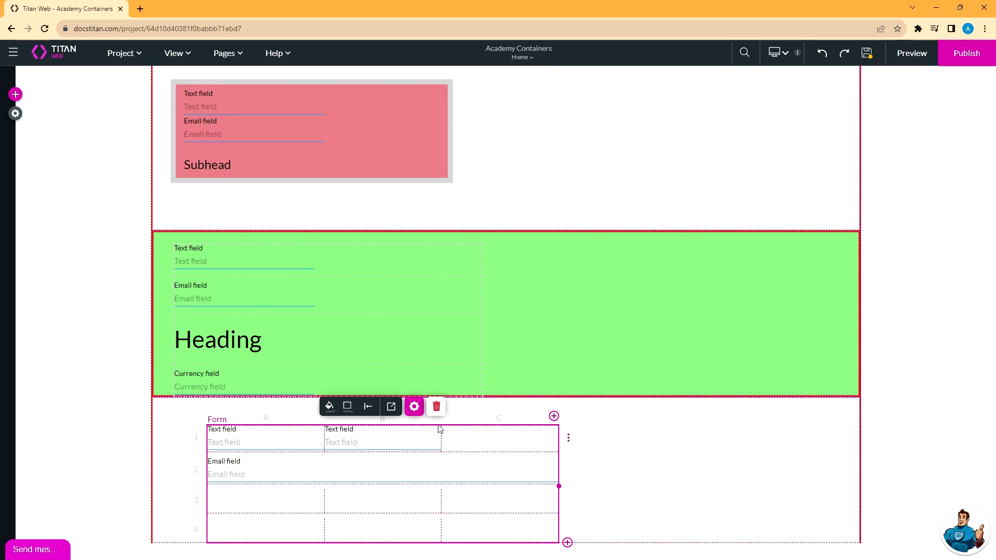
pyautogui.click(392, 408)
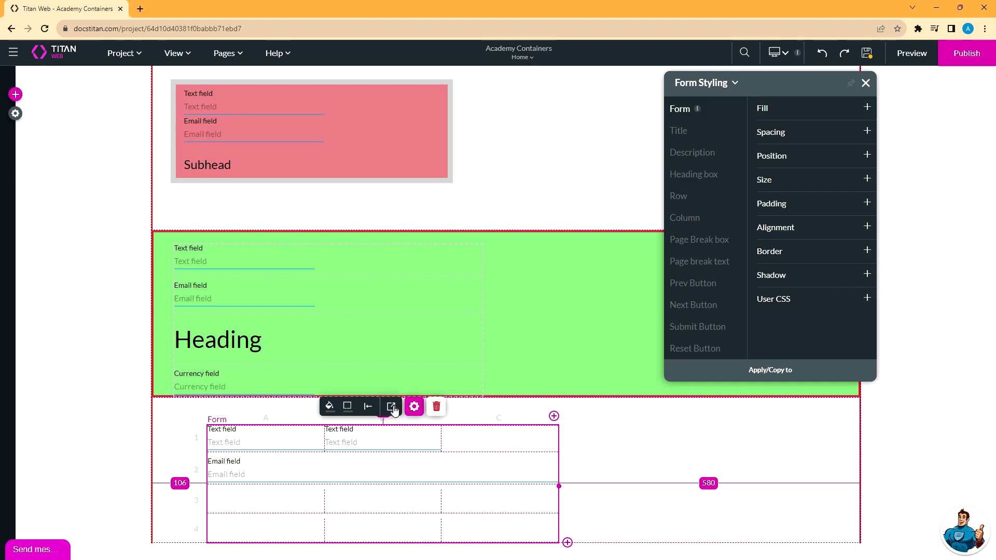
pyautogui.click(867, 108)
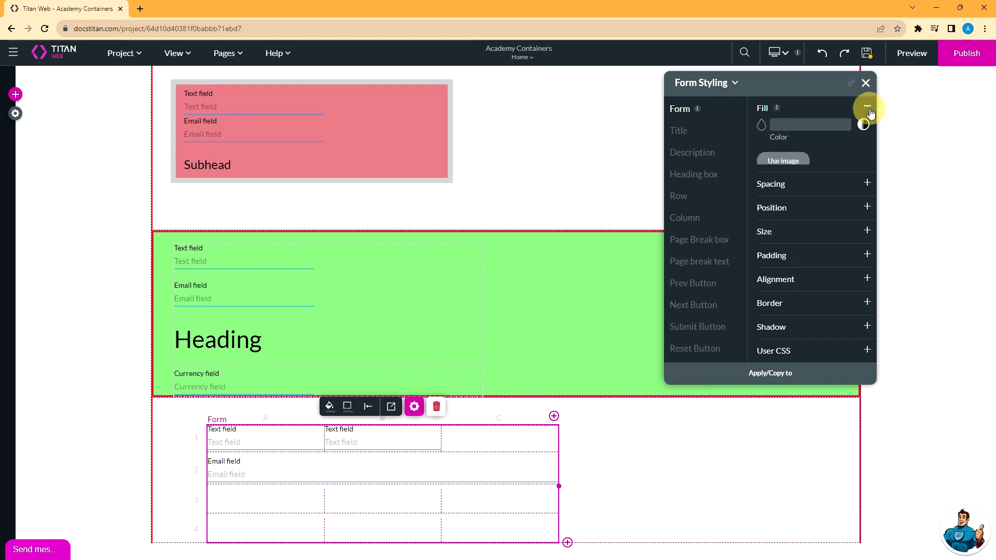
pyautogui.click(761, 125)
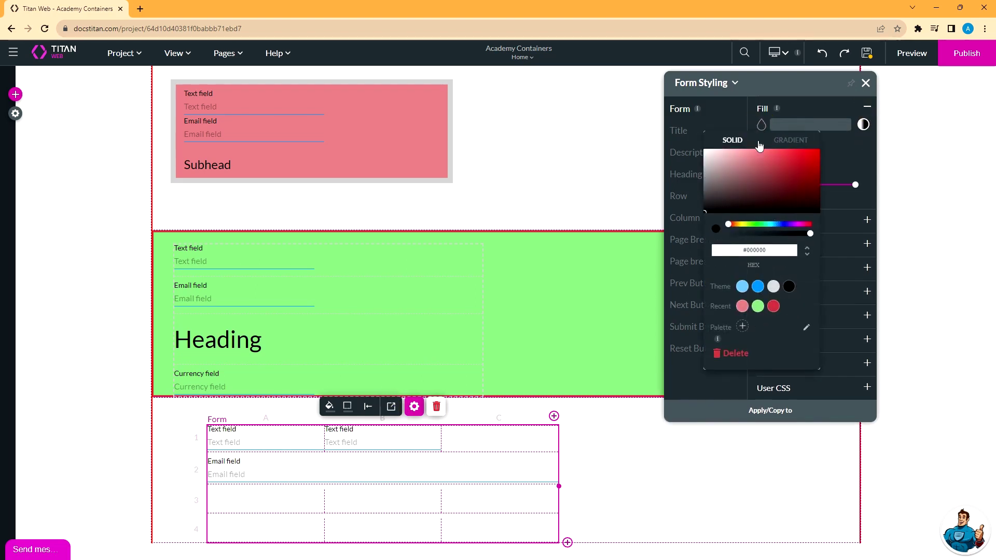
pyautogui.click(727, 155)
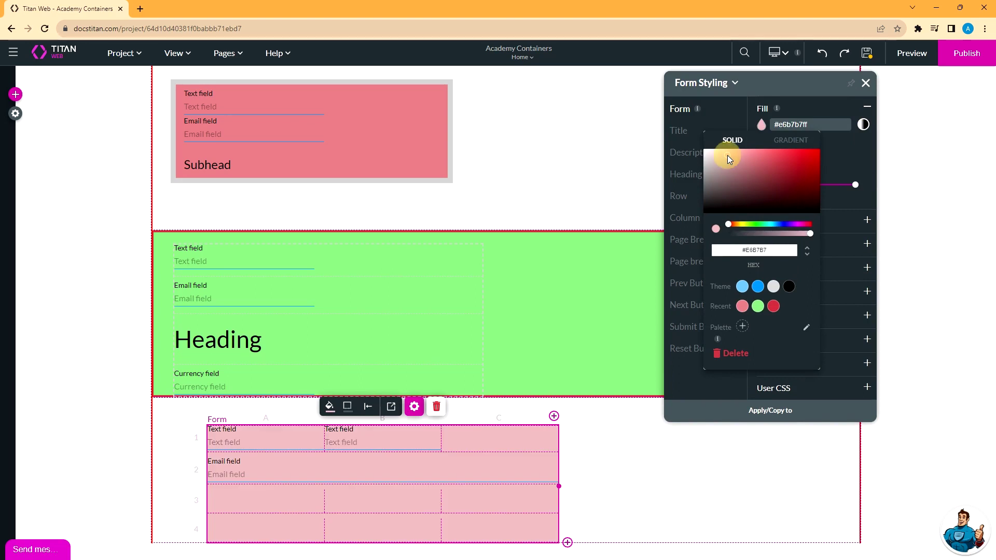
pyautogui.click(818, 105)
# Step: Fill only the form's third row (row_3) with solid blue #4d8de4
pyautogui.click(679, 196)
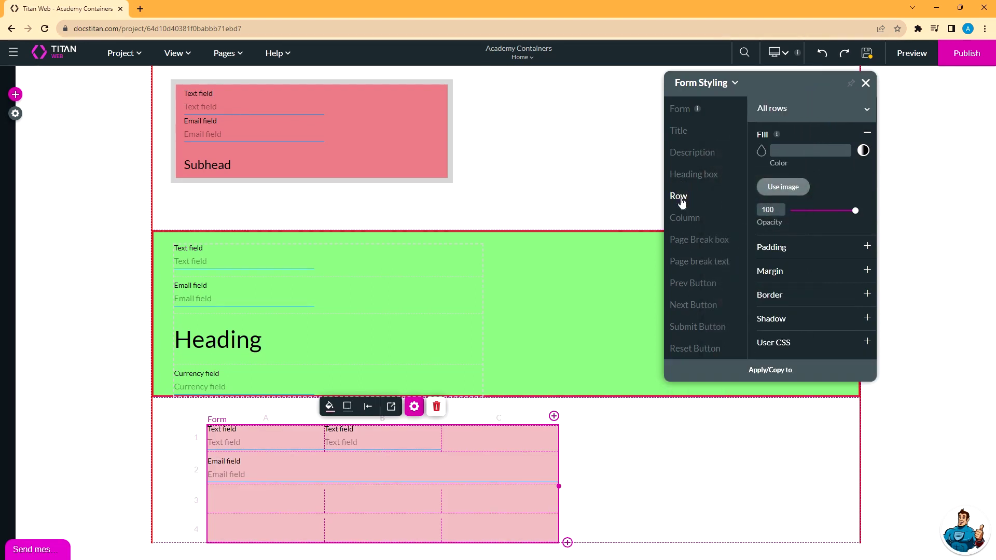
pyautogui.click(863, 108)
pyautogui.click(798, 200)
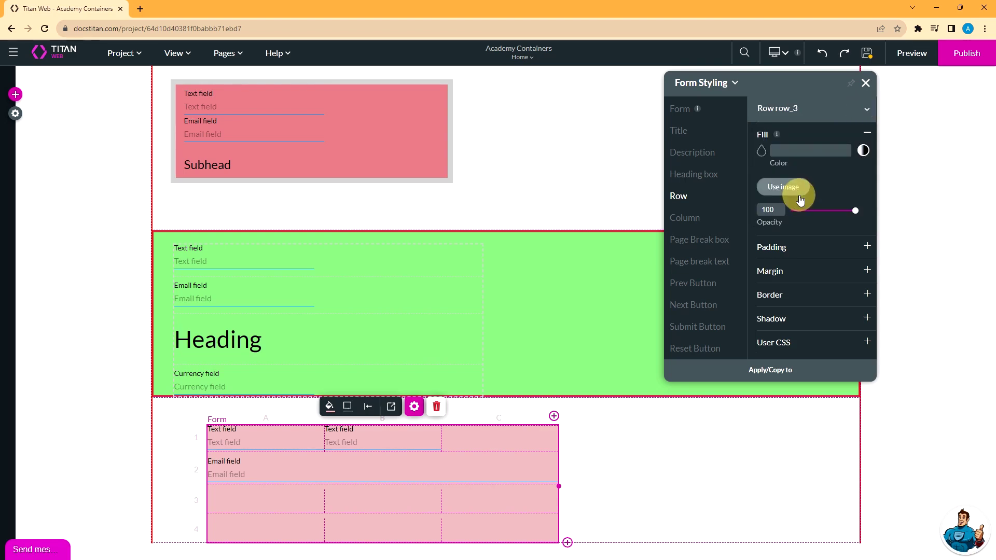
pyautogui.click(762, 151)
pyautogui.click(777, 250)
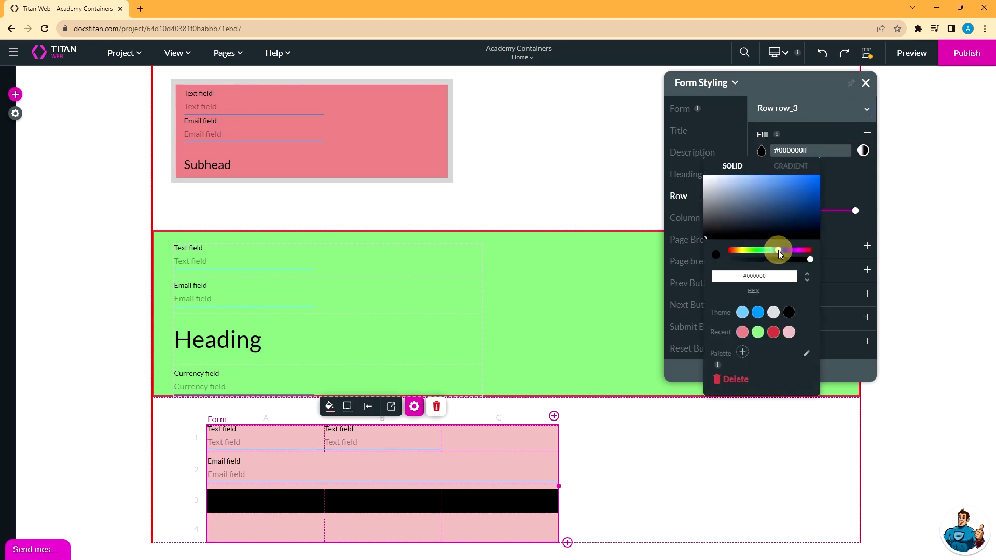
pyautogui.click(781, 182)
pyautogui.click(684, 219)
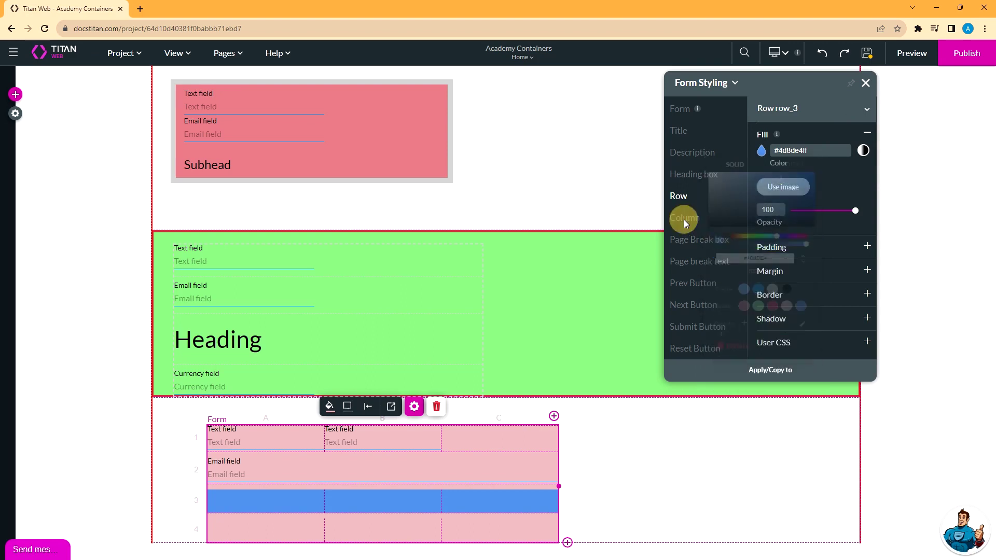
# Step: Fill only Column 2 of the form with solid light yellow #e3ec7a
pyautogui.click(684, 220)
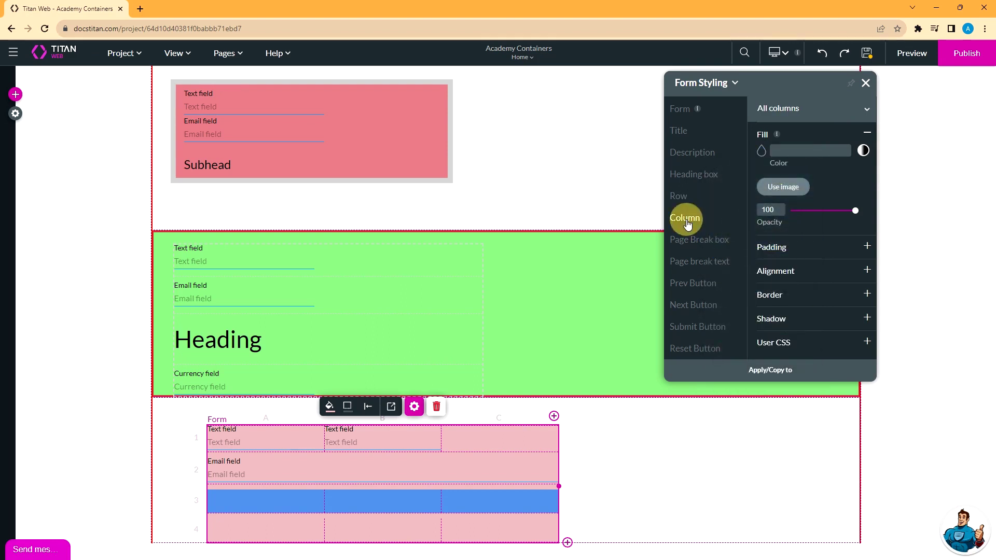
pyautogui.click(868, 108)
pyautogui.click(828, 176)
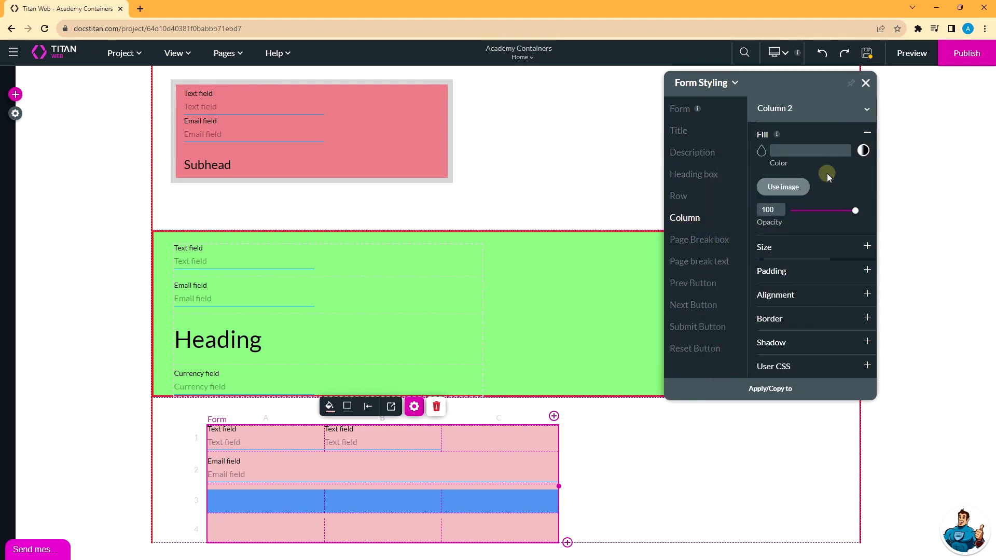
pyautogui.click(773, 151)
pyautogui.click(743, 251)
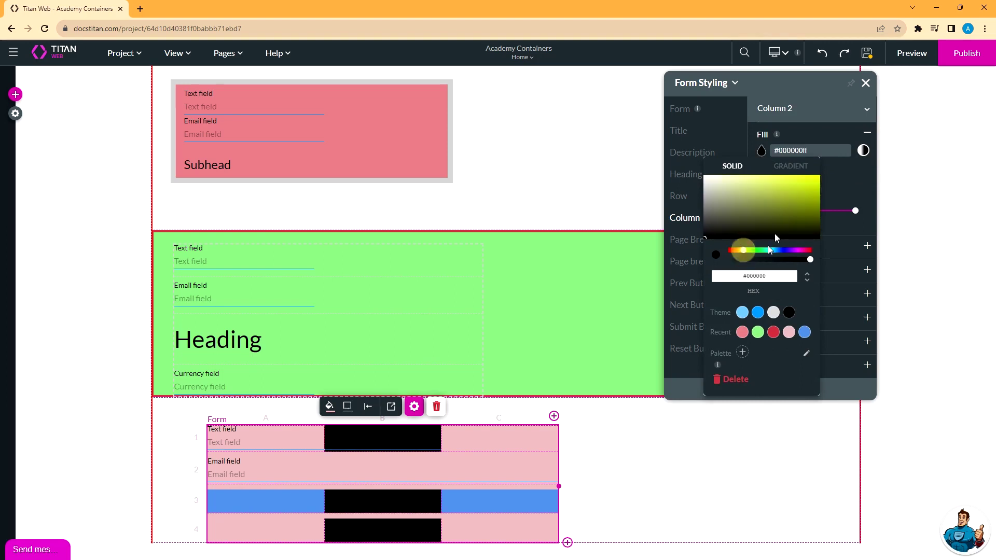
pyautogui.click(761, 180)
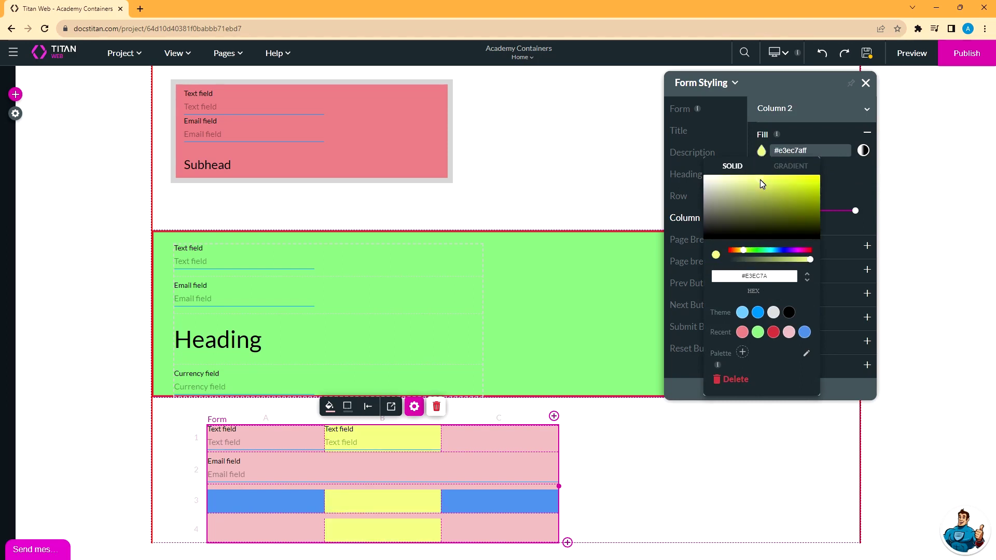